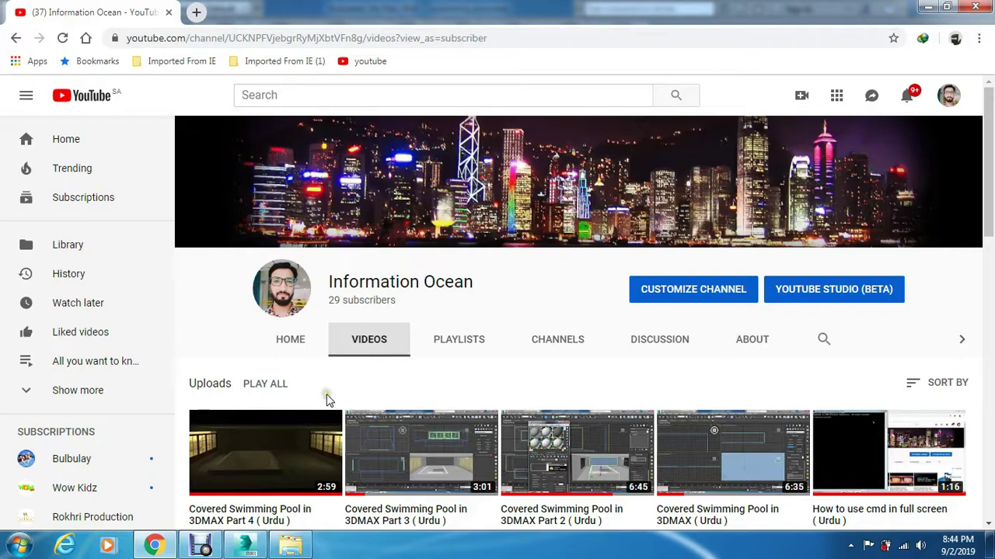
# Switch to 3ds Max and bring the TV set LG 2013 N300615 3D Studio model from the mat\tv folder into the pool scene
pyautogui.click(248, 545)
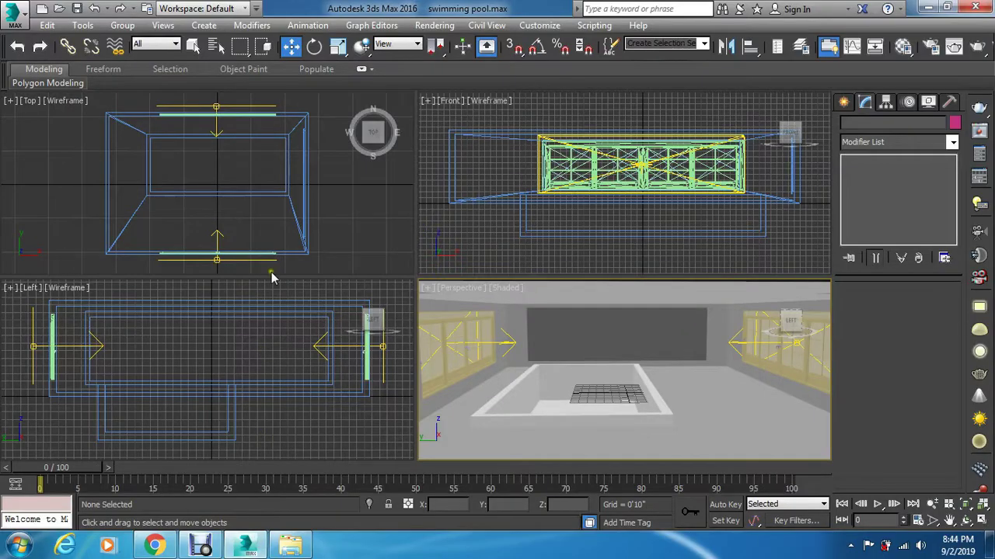
pyautogui.click(337, 241)
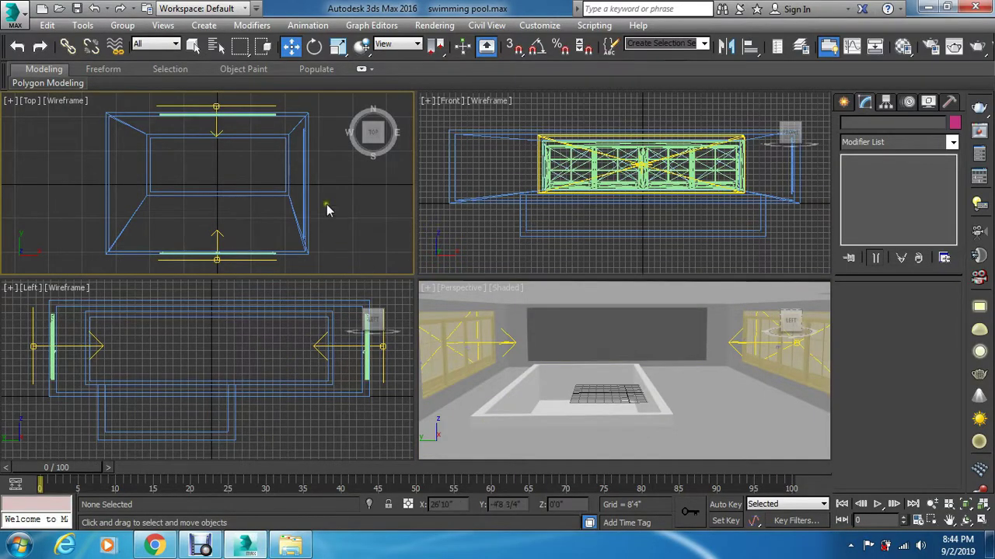
pyautogui.click(290, 546)
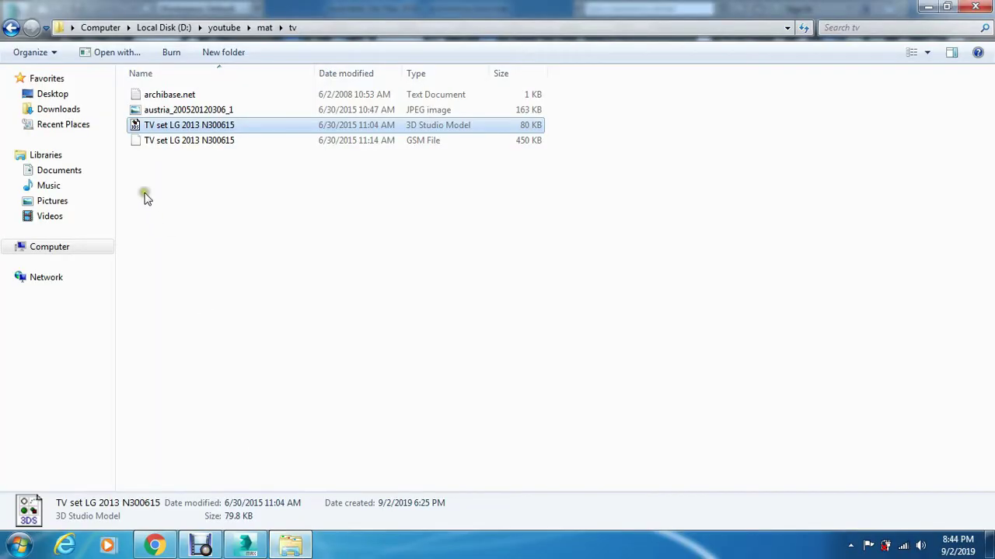
pyautogui.moveTo(167, 130); pyautogui.dragTo(311, 190)
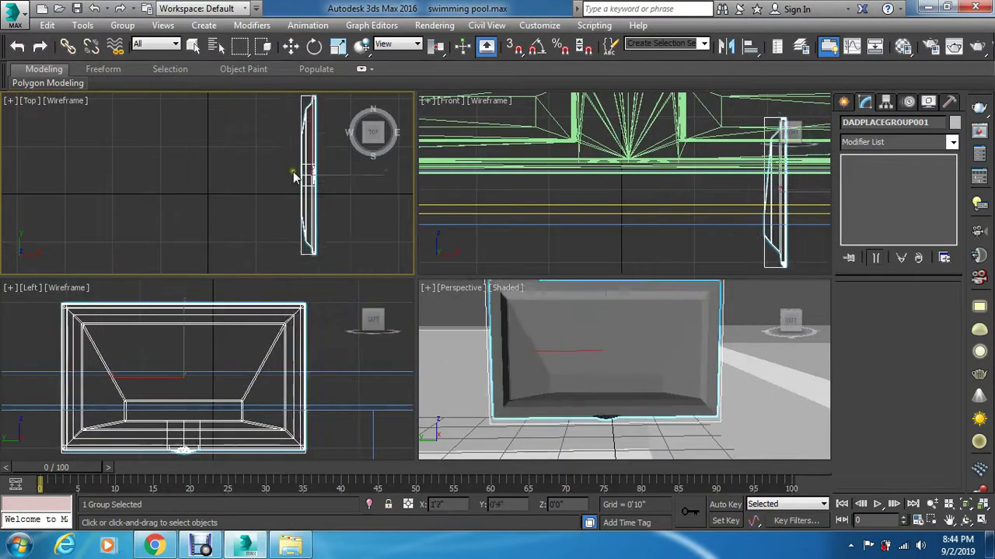
# Move the imported TV in the Top view out of the pool area to the east side wall
pyautogui.click(304, 217)
pyautogui.scroll(-10, 325, 233)
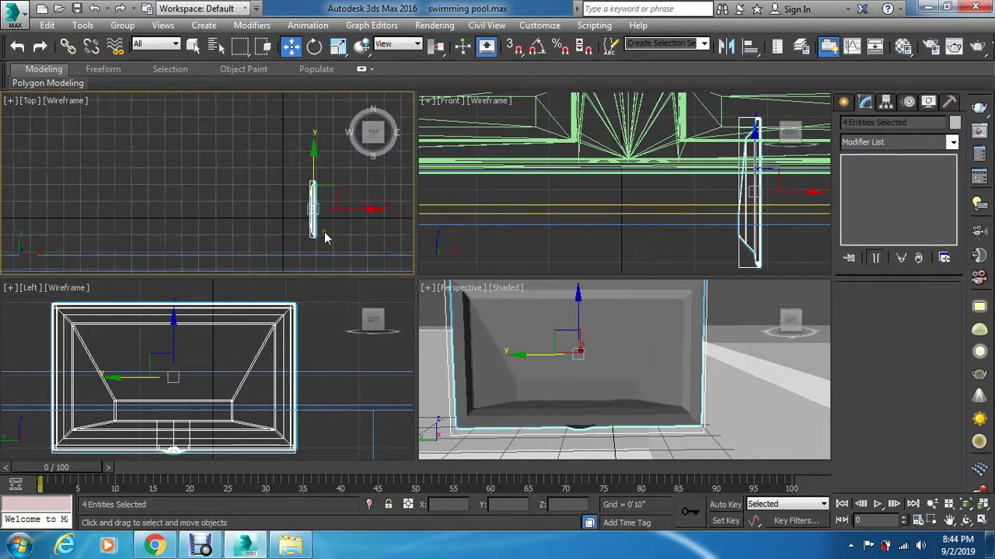
pyautogui.moveTo(346, 228); pyautogui.dragTo(398, 233)
pyautogui.scroll(10, 397, 233)
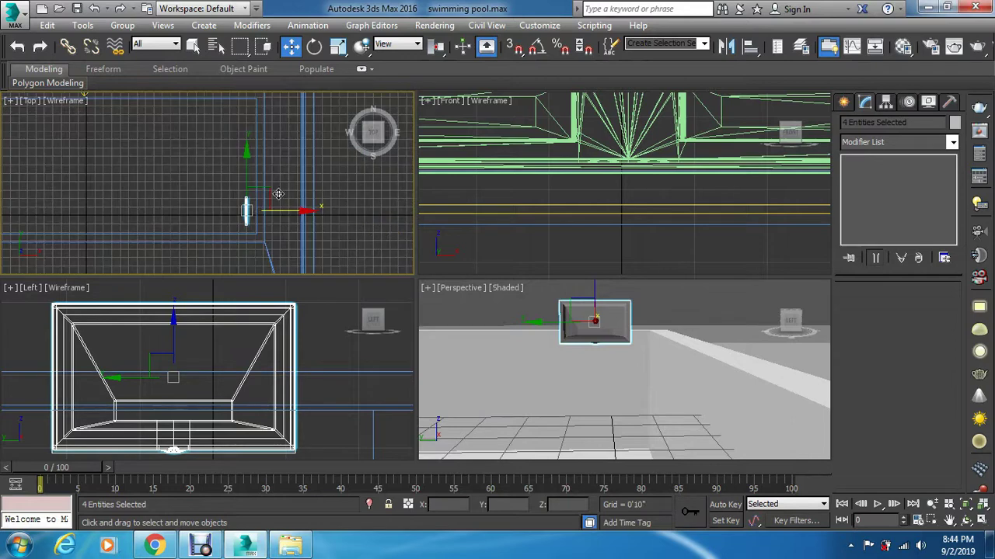
pyautogui.moveTo(250, 164); pyautogui.dragTo(257, 121)
pyautogui.moveTo(287, 167); pyautogui.dragTo(336, 167)
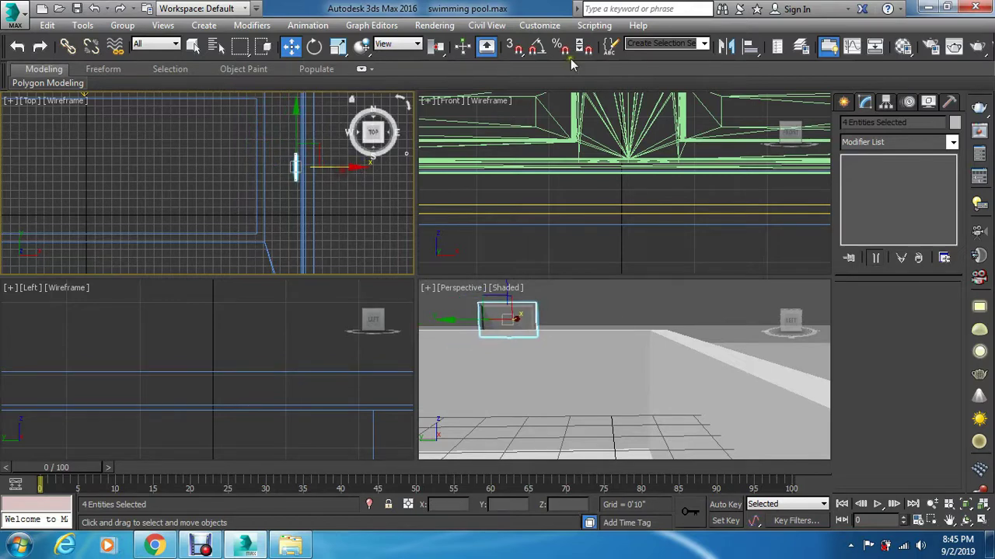
# Mirror the TV so it faces the room and shift it closer to the east wall in the Top view
pyautogui.click(726, 46)
pyautogui.click(469, 381)
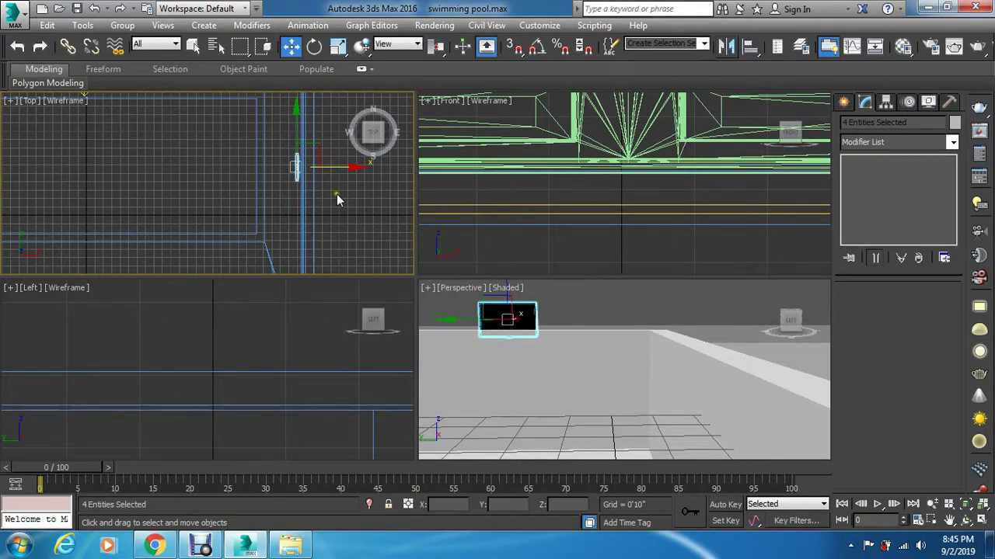
pyautogui.scroll(5, 335, 186)
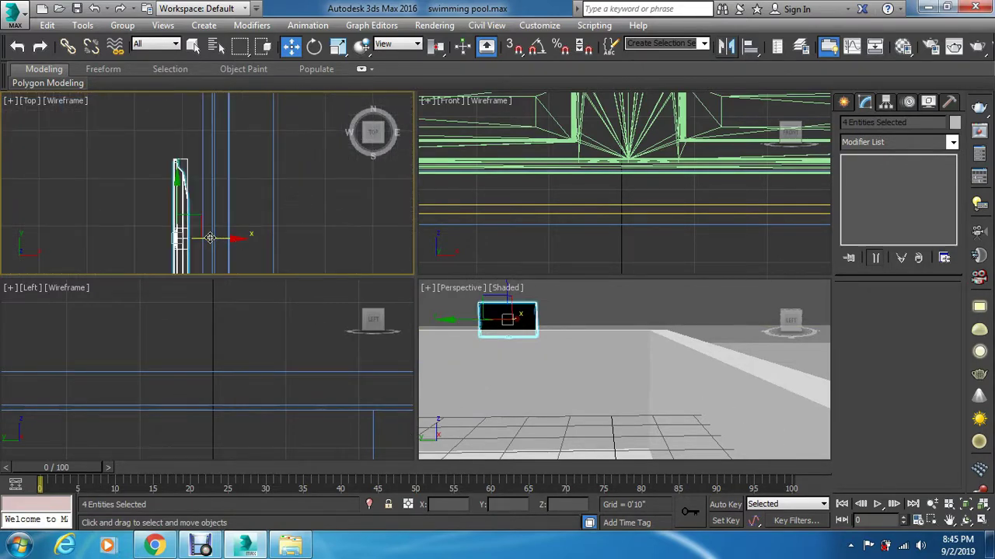
pyautogui.moveTo(210, 238); pyautogui.dragTo(240, 255)
pyautogui.scroll(3, 181, 244)
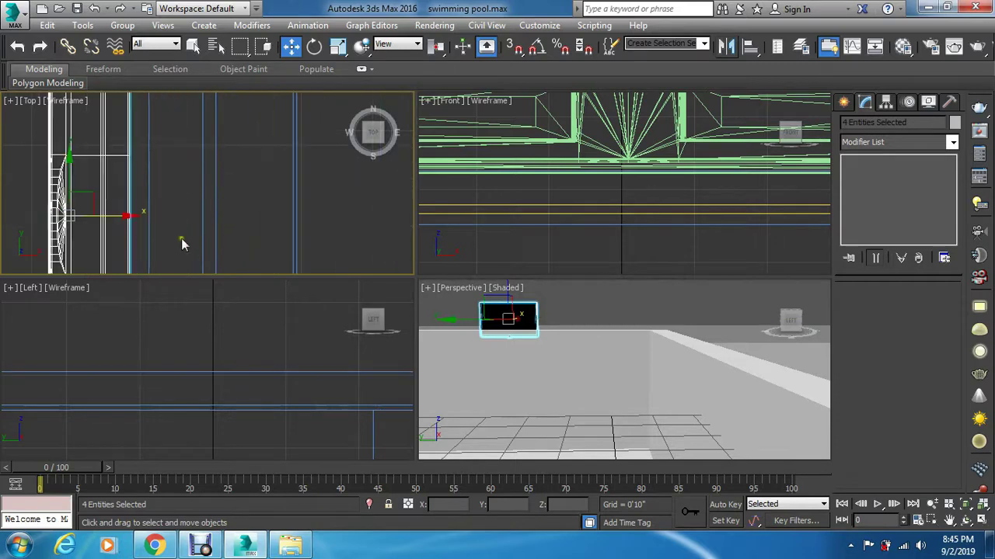
pyautogui.moveTo(112, 221); pyautogui.dragTo(134, 227)
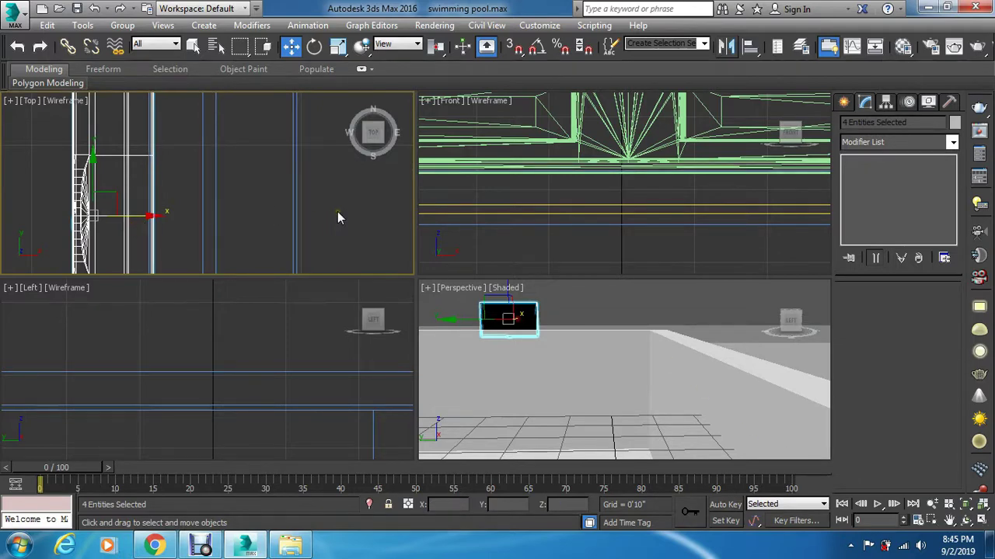
# Raise the TV about 3'5 3/4" up the wall in the Left view
pyautogui.scroll(-3, 337, 218)
pyautogui.rightClick(260, 339)
pyautogui.scroll(-2, 256, 359)
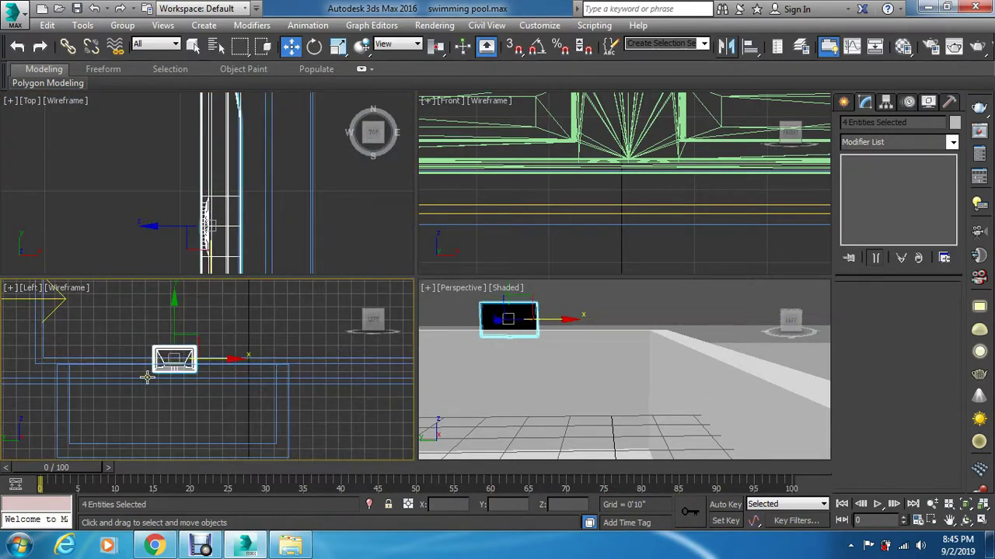
pyautogui.scroll(4, 146, 377)
pyautogui.moveTo(161, 349); pyautogui.dragTo(161, 335)
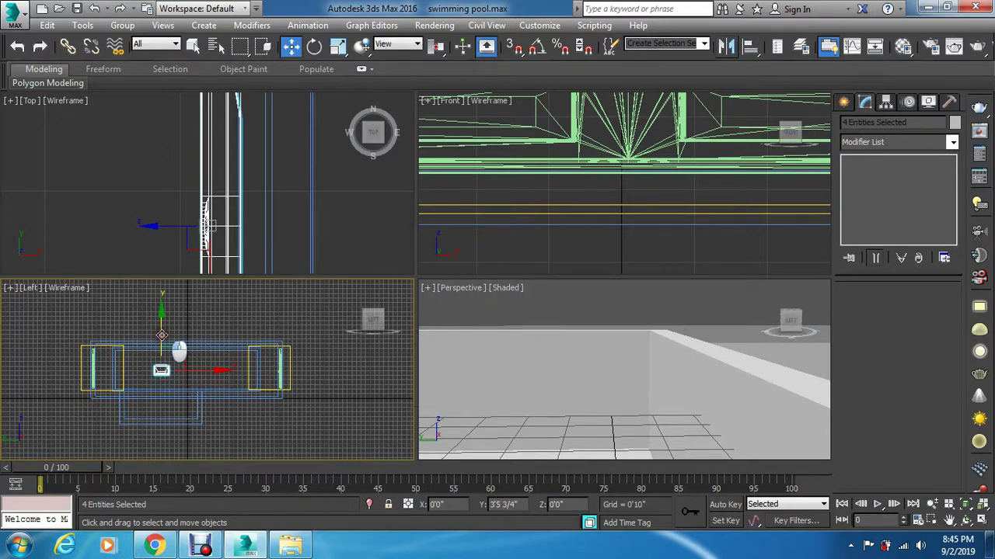
# Scale the TV up uniformly to roughly twice its size, then return to the Move tool
pyautogui.rightClick(277, 219)
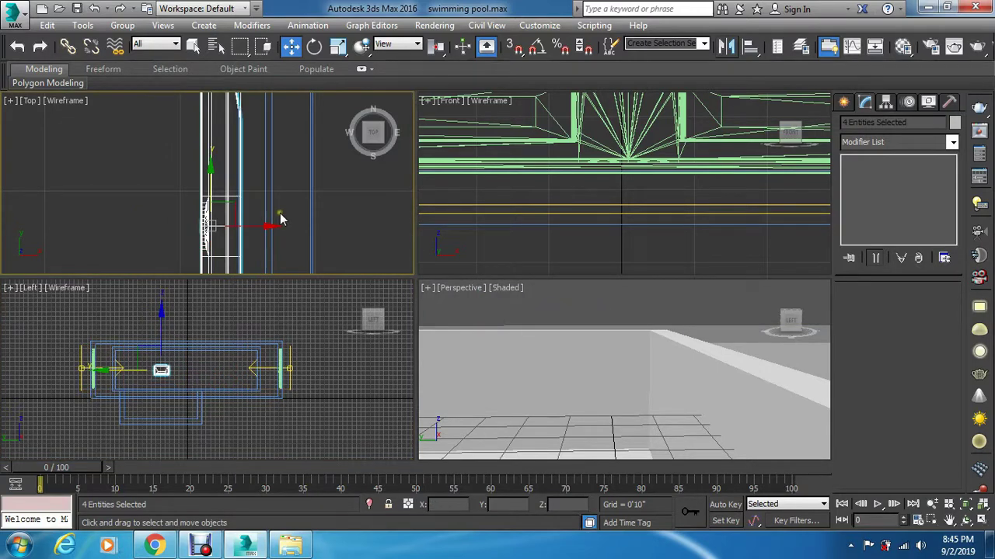
pyautogui.press('r')
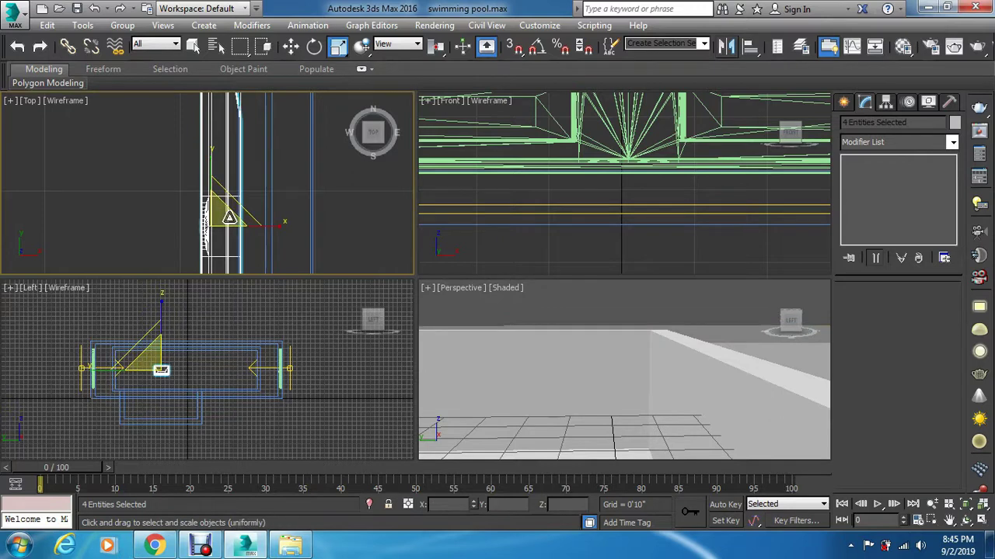
pyautogui.moveTo(229, 218); pyautogui.dragTo(272, 116)
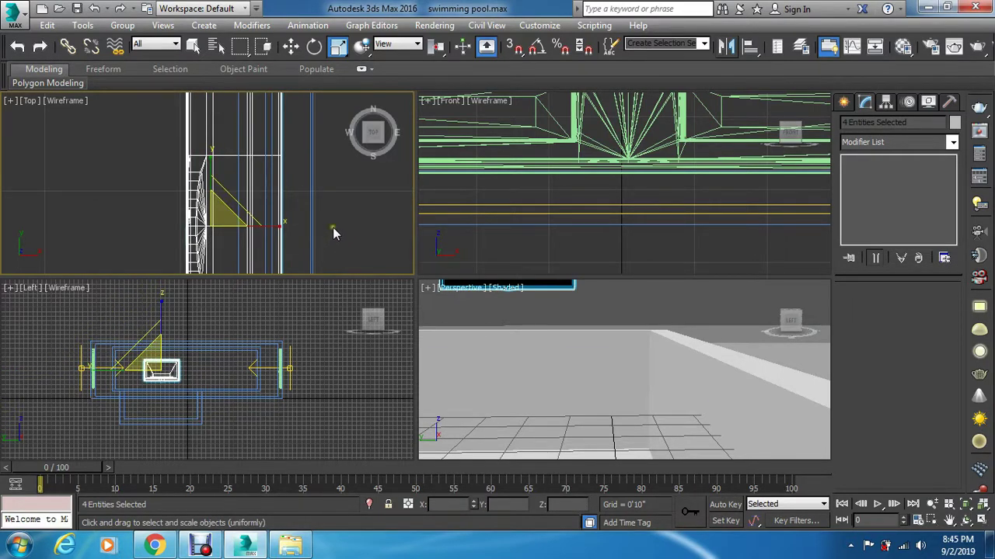
pyautogui.press('w')
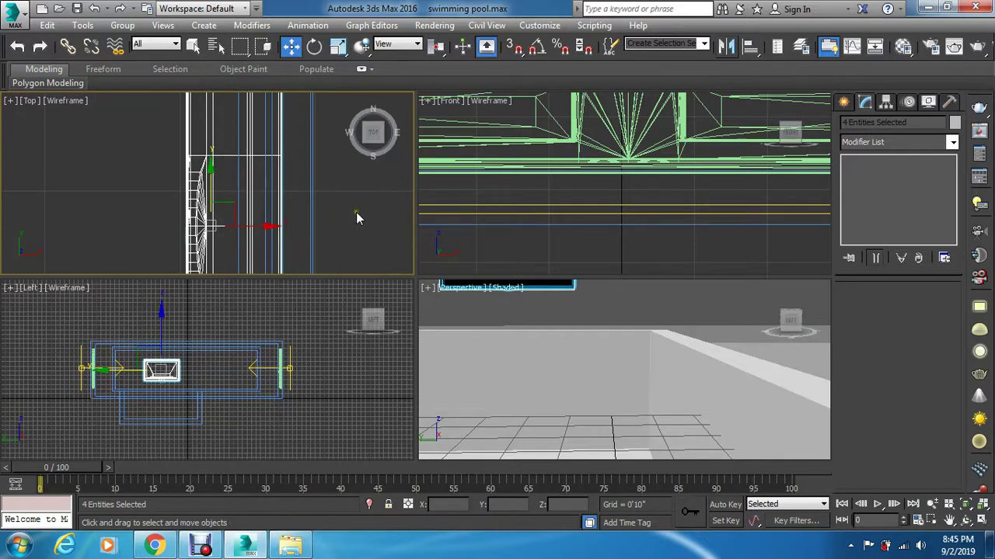
# Deselect the TV and fit the whole scene in all four viewports to check the TV's size and placement
pyautogui.click(356, 213)
pyautogui.press('z')
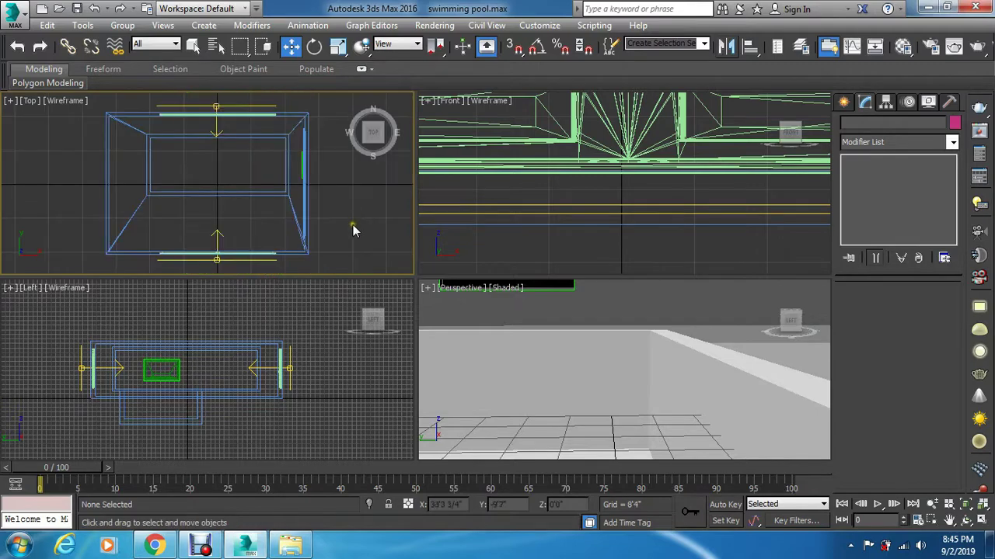
pyautogui.click(335, 360)
pyautogui.press('z')
pyautogui.click(491, 249)
pyautogui.press('z')
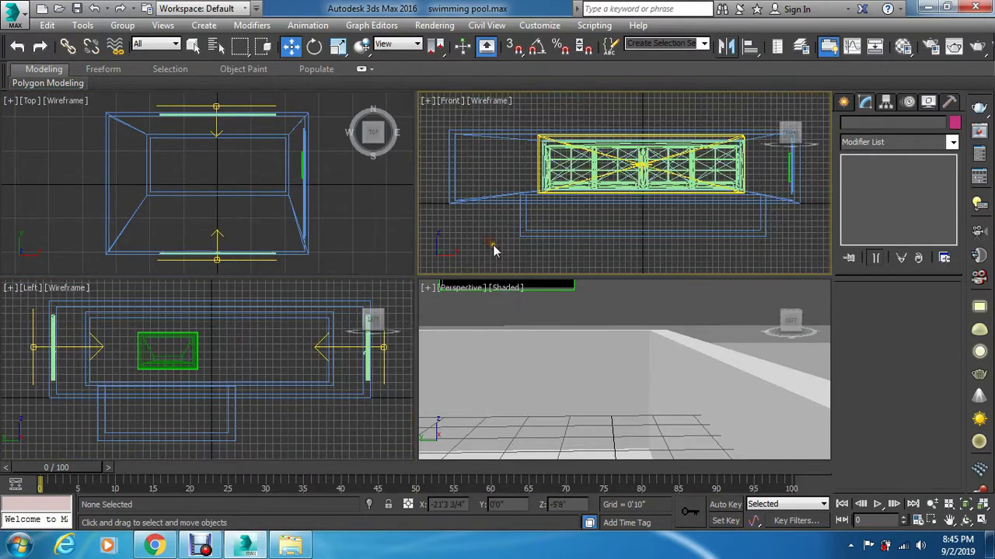
pyautogui.rightClick(536, 396)
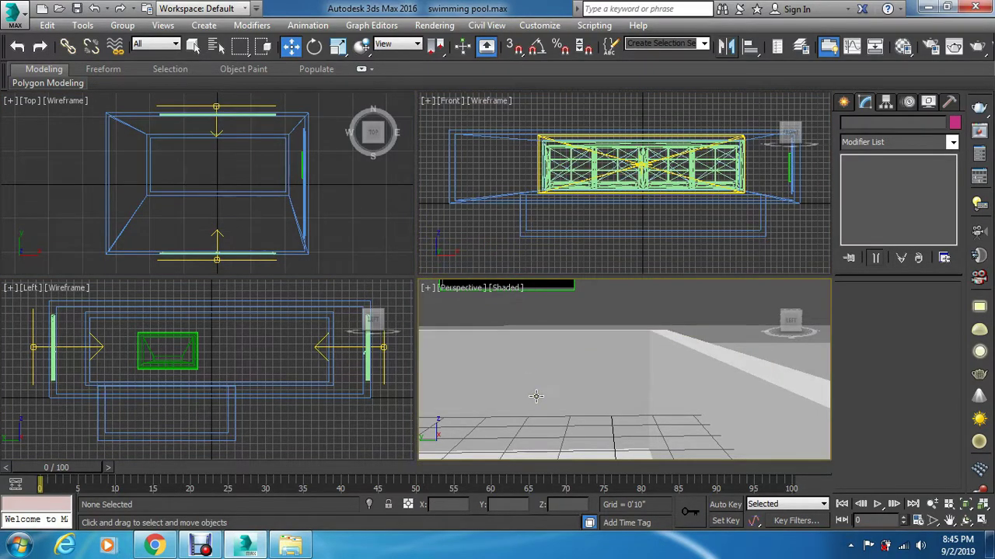
pyautogui.press('z')
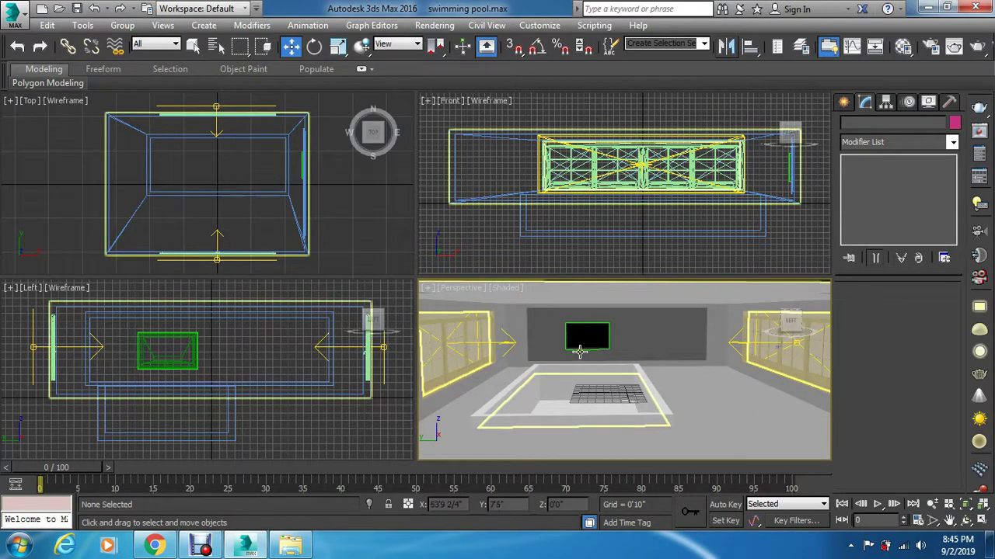
# Run the Vray Physical Camera script from the youtube\mat folder on drive D
pyautogui.click(600, 28)
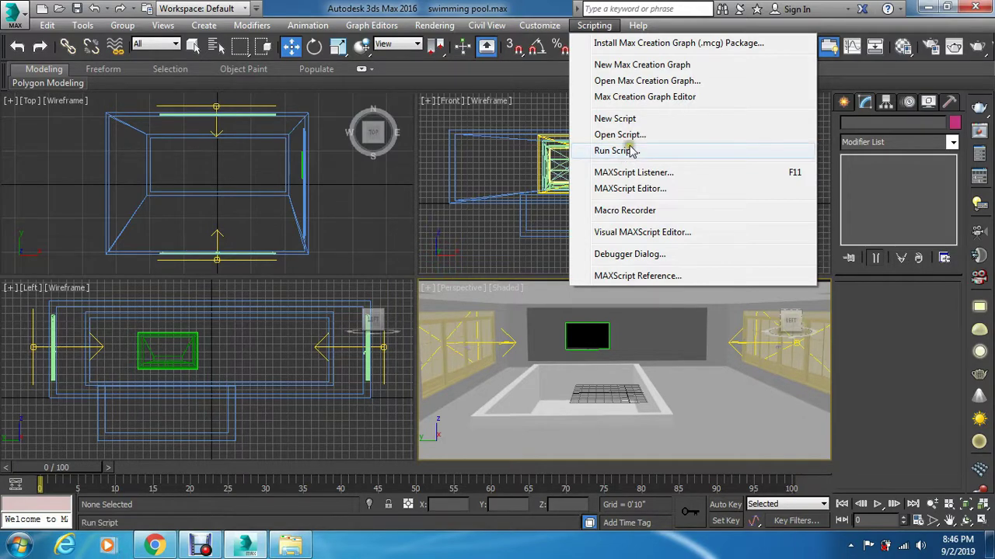
pyautogui.click(618, 152)
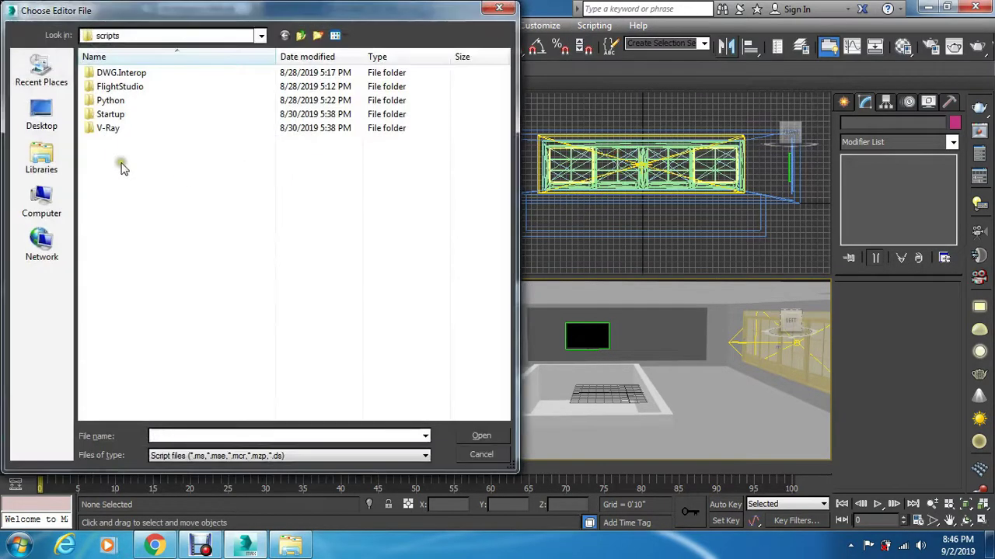
pyautogui.click(43, 198)
pyautogui.doubleClick(327, 97)
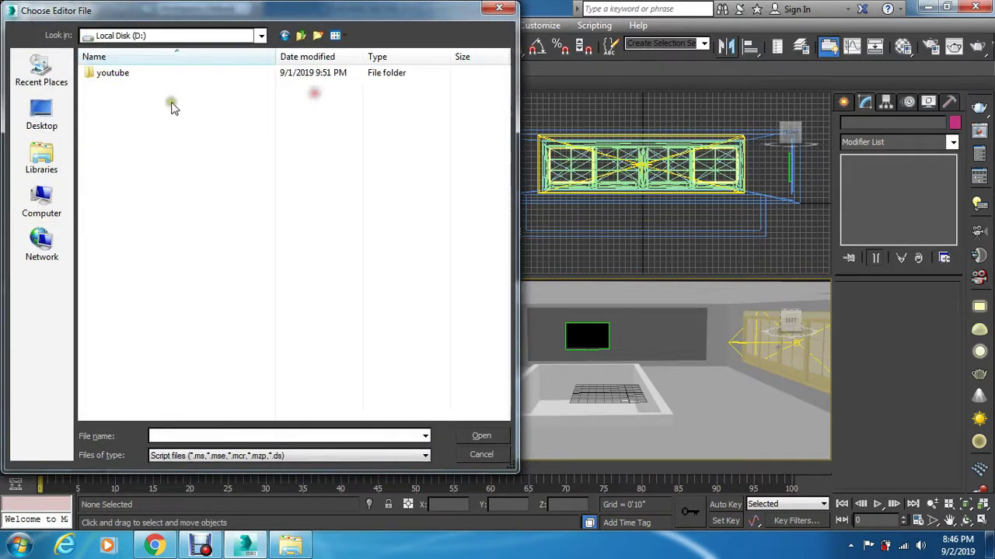
pyautogui.doubleClick(122, 74)
pyautogui.doubleClick(118, 86)
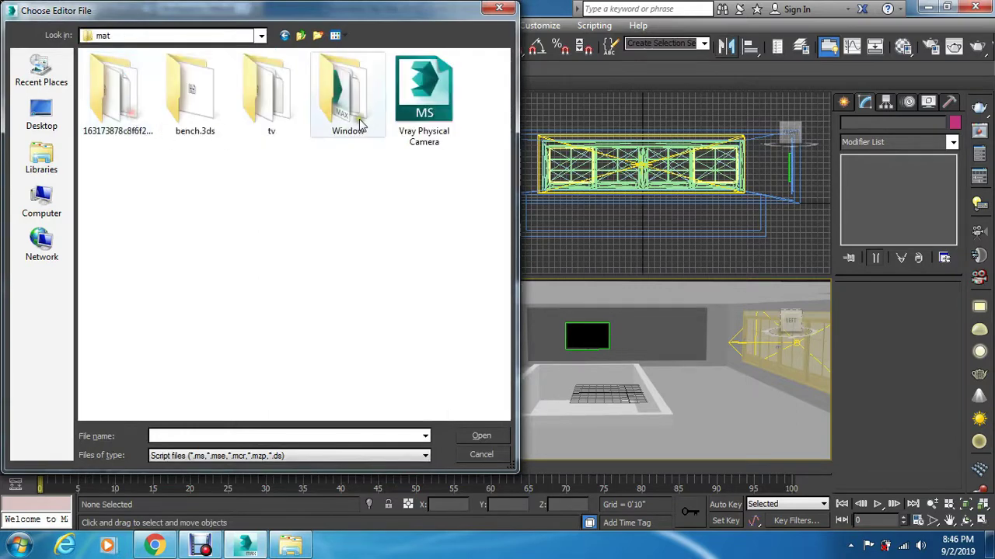
pyautogui.doubleClick(412, 109)
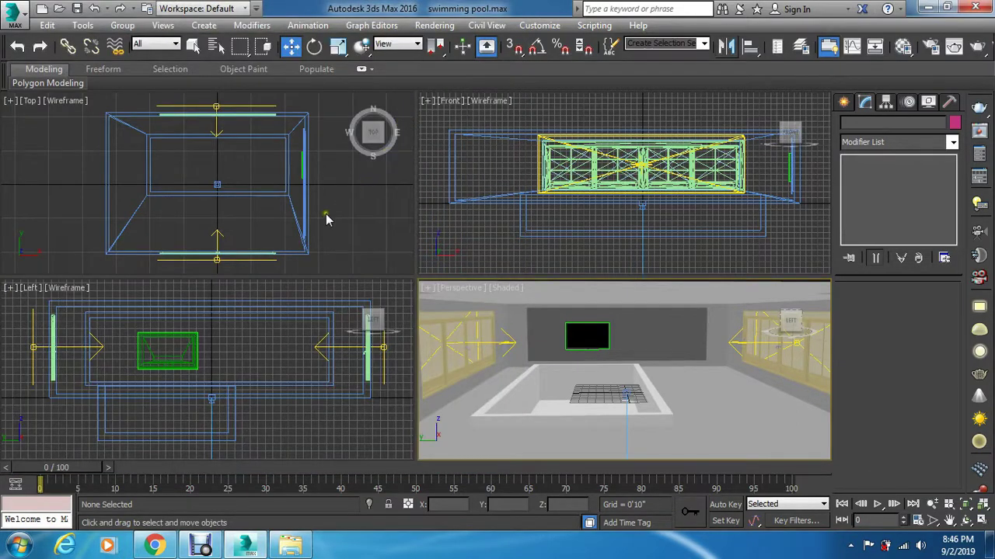
# Select the V-Ray physical camera and rotate it about 81.5° in the Front view to aim at the TV wall
pyautogui.click(342, 216)
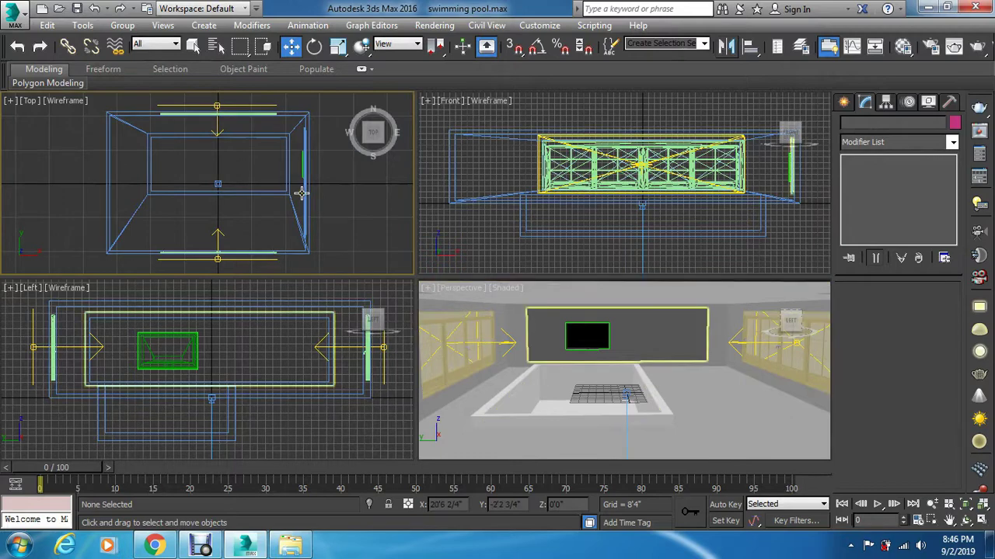
pyautogui.click(211, 189)
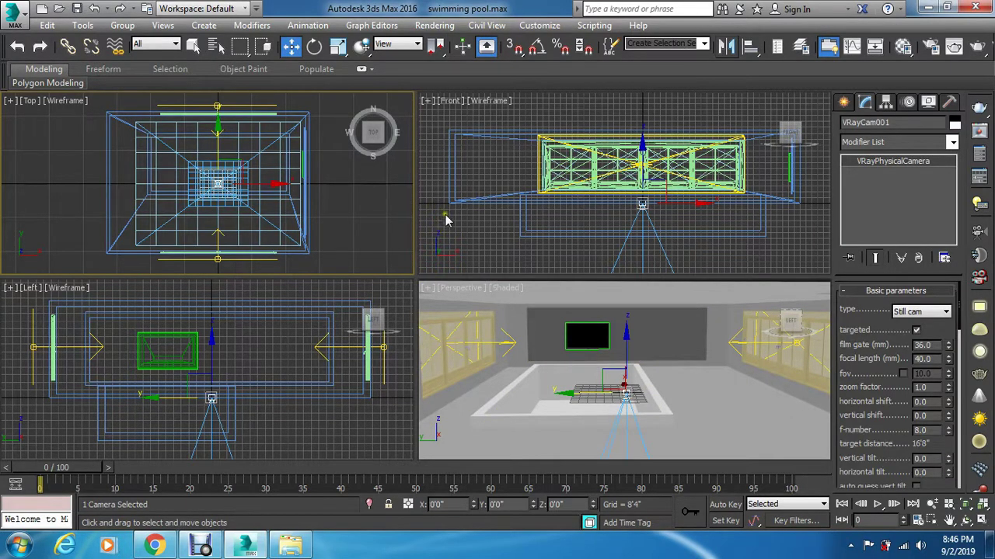
pyautogui.moveTo(465, 247); pyautogui.dragTo(633, 261)
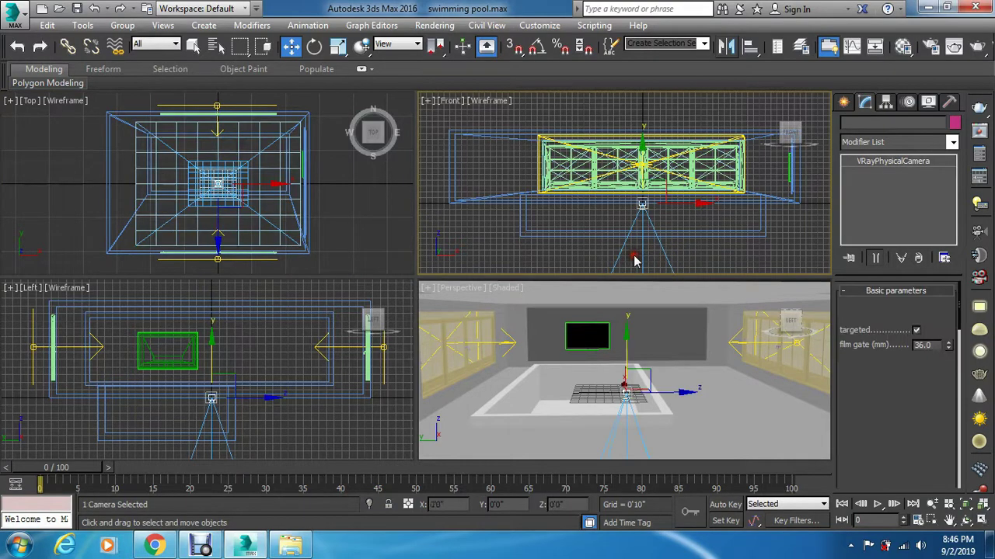
pyautogui.scroll(-6, 637, 256)
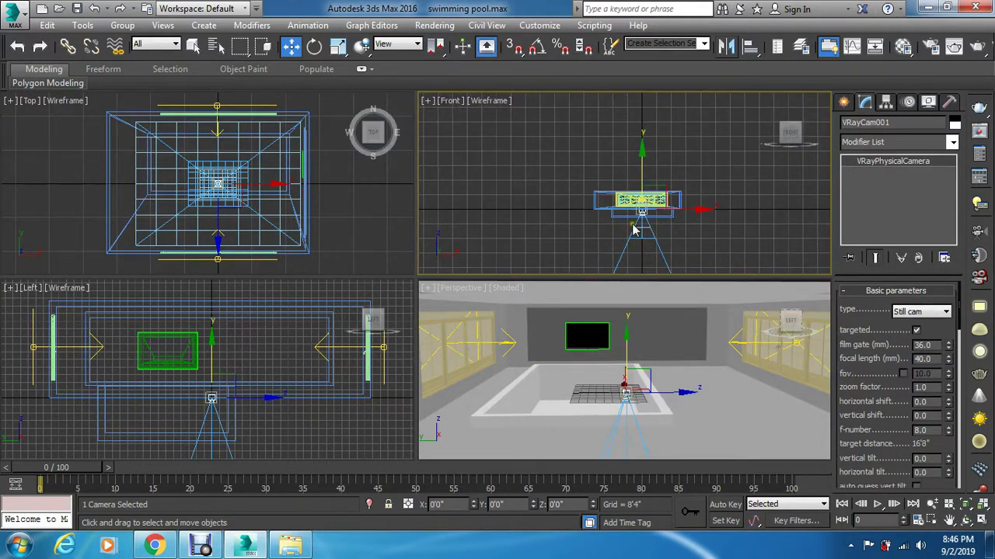
pyautogui.press('e')
pyautogui.moveTo(622, 157); pyautogui.dragTo(602, 169)
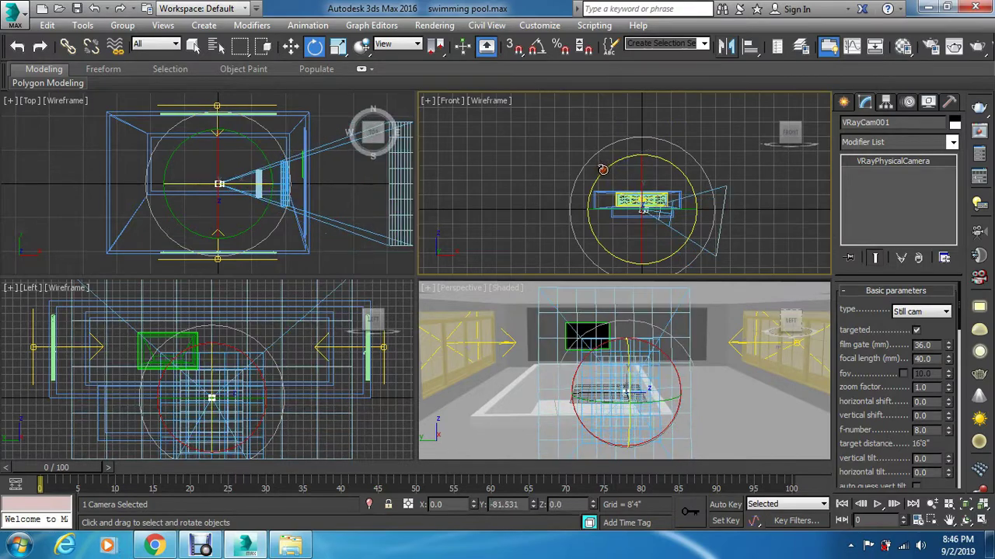
# Move the camera to just inside the wall opposite the TV, at about X -24'2" and Z 7'1"
pyautogui.press('w')
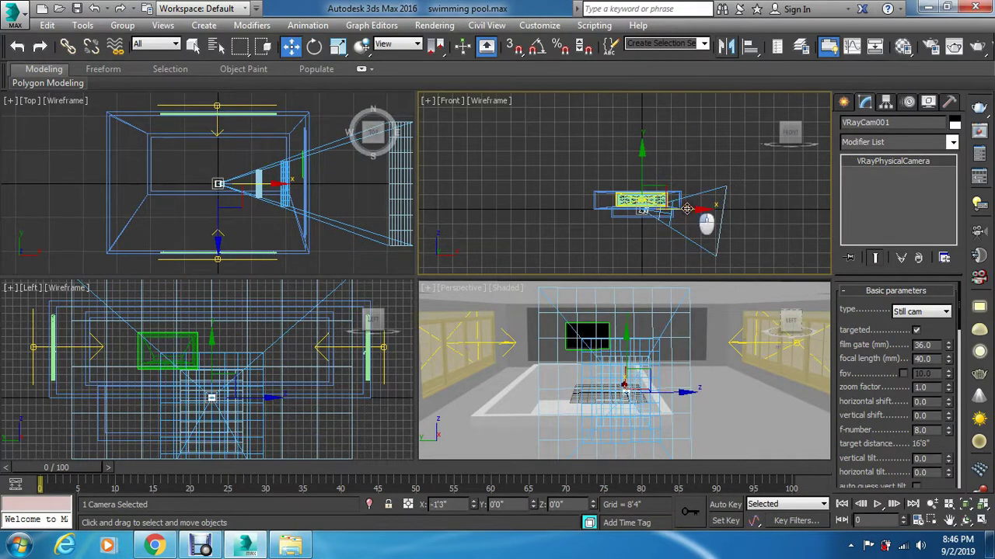
pyautogui.moveTo(708, 221); pyautogui.dragTo(564, 143)
pyautogui.scroll(5, 611, 201)
pyautogui.moveTo(605, 188); pyautogui.dragTo(620, 188)
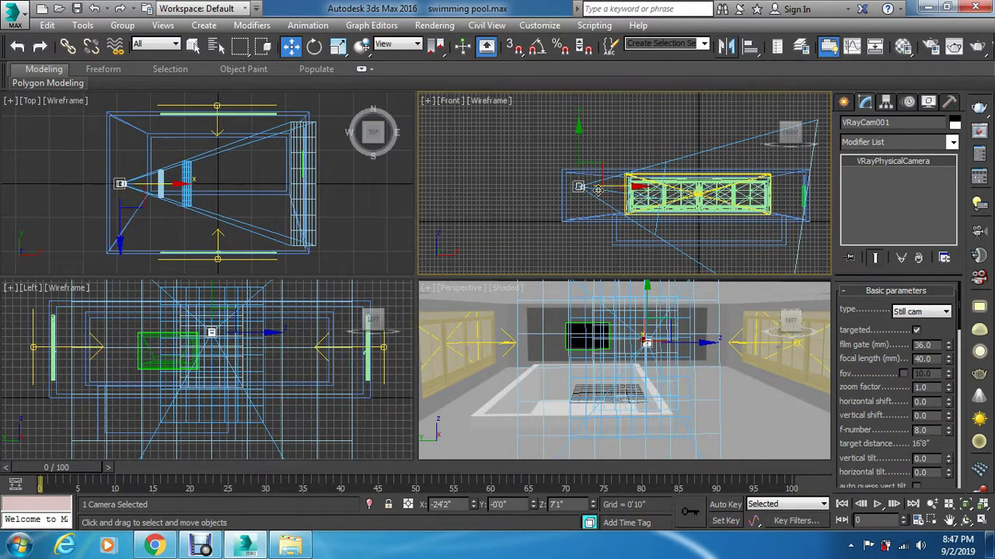
pyautogui.scroll(-4, 597, 188)
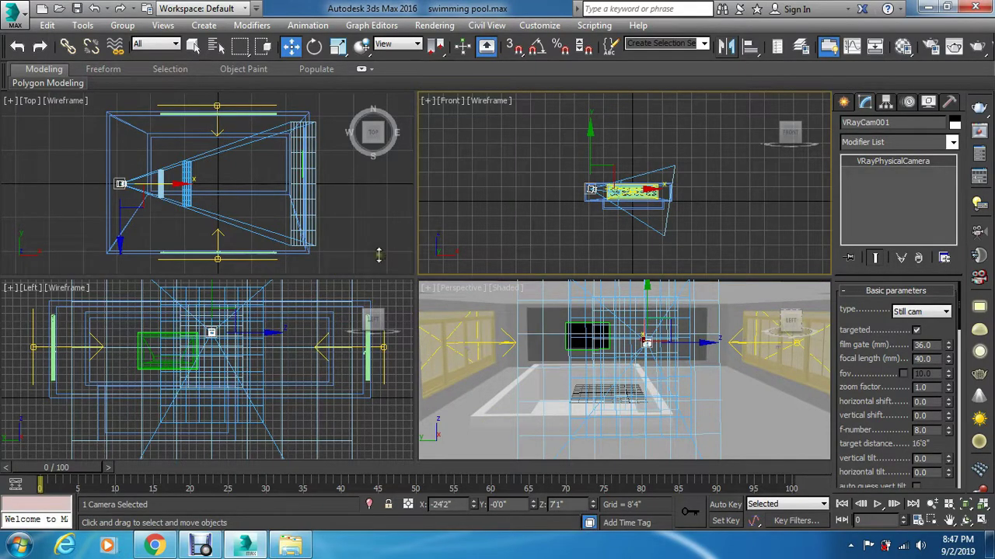
pyautogui.rightClick(390, 428)
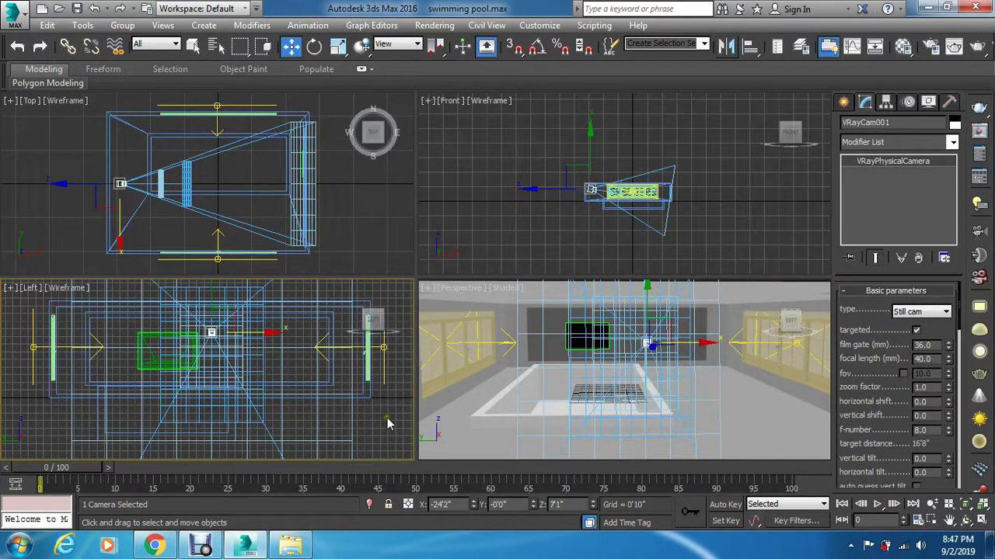
# Switch the Perspective viewport to the view through the V-Ray physical camera
pyautogui.rightClick(777, 373)
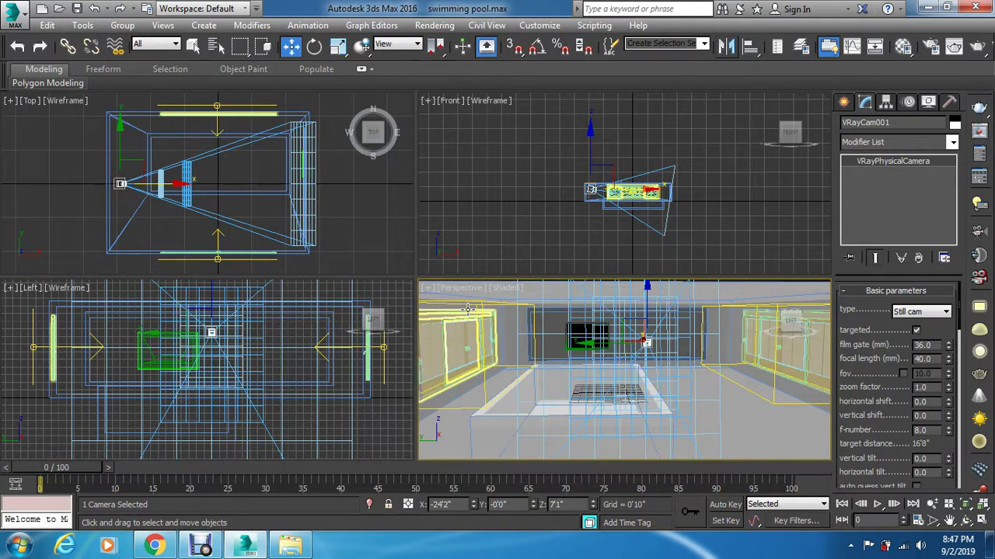
pyautogui.press('c')
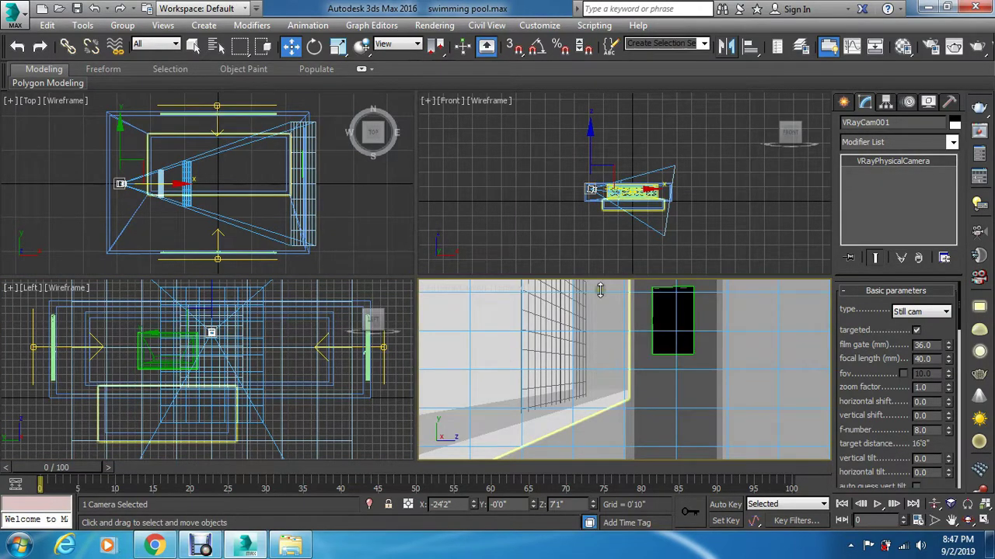
pyautogui.rightClick(595, 214)
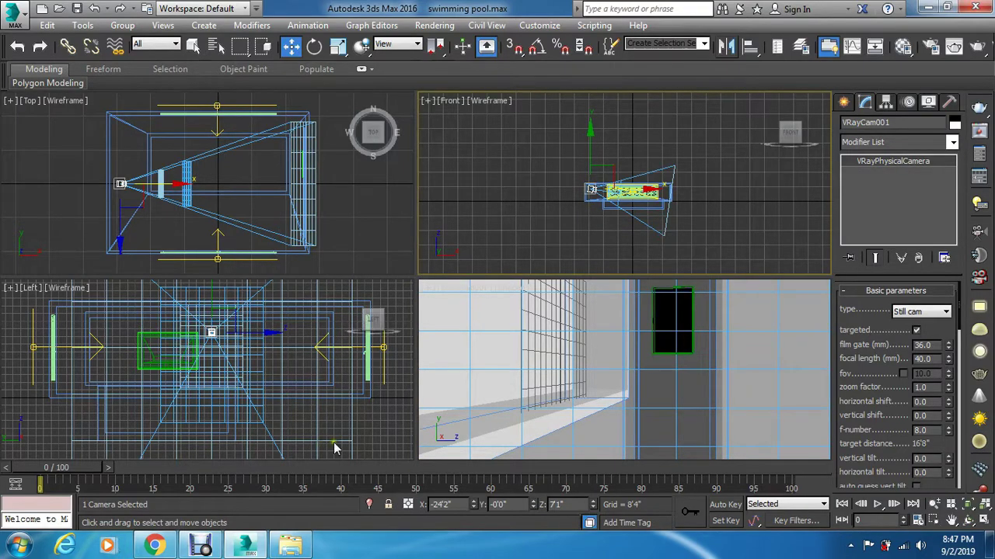
# Rotate the camera about 90° in the Left view so the view through it is upright and level
pyautogui.rightClick(363, 429)
pyautogui.scroll(-2, 354, 410)
pyautogui.scroll(2, 348, 412)
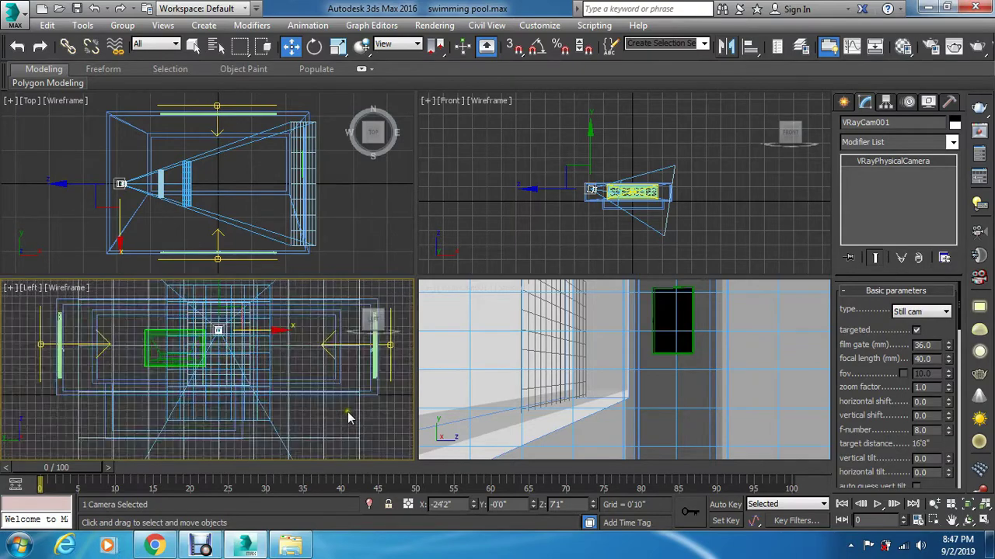
pyautogui.scroll(-1, 348, 418)
pyautogui.press('e')
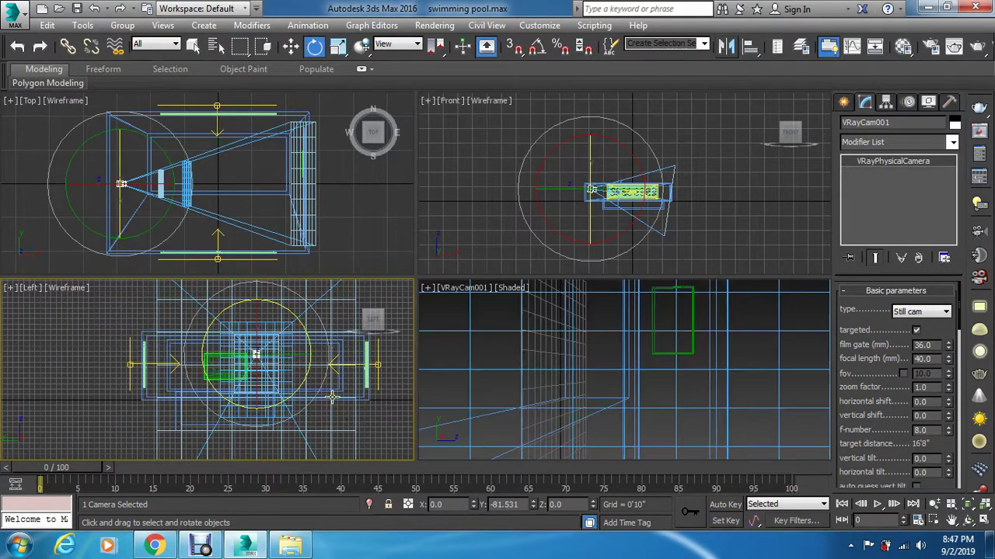
pyautogui.moveTo(236, 308); pyautogui.dragTo(370, 322)
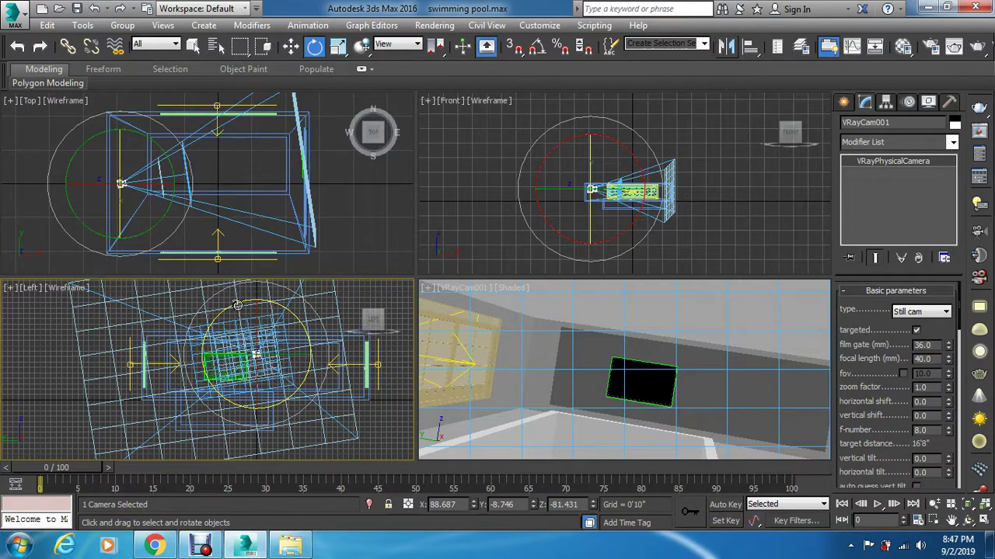
pyautogui.moveTo(230, 310); pyautogui.dragTo(243, 300)
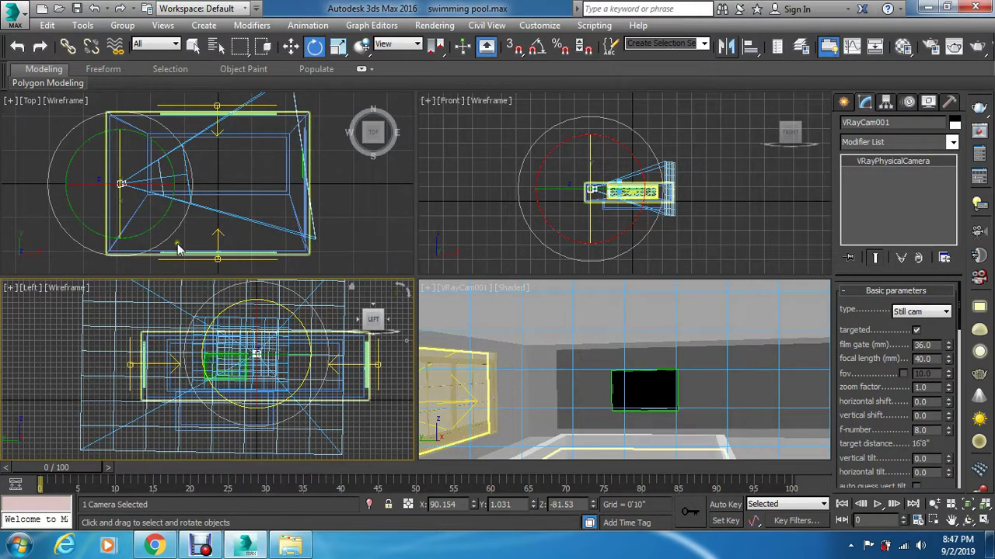
# Set the camera's focal length to 28.8 mm and move it sideways in the Top view to about Y 3'2 3/4"
pyautogui.moveTo(952, 362); pyautogui.dragTo(952, 378)
pyautogui.rightClick(357, 231)
pyautogui.press('w')
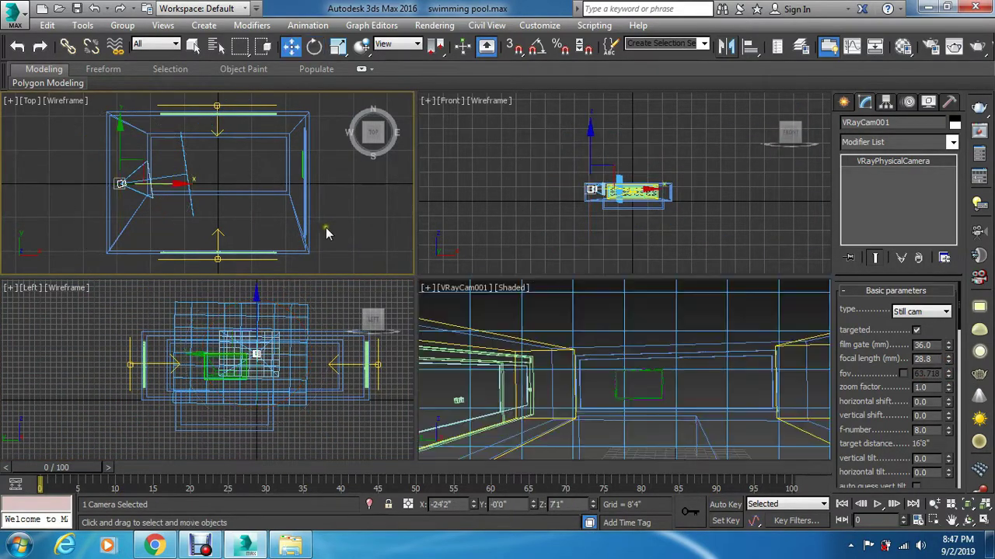
pyautogui.moveTo(123, 139); pyautogui.dragTo(123, 127)
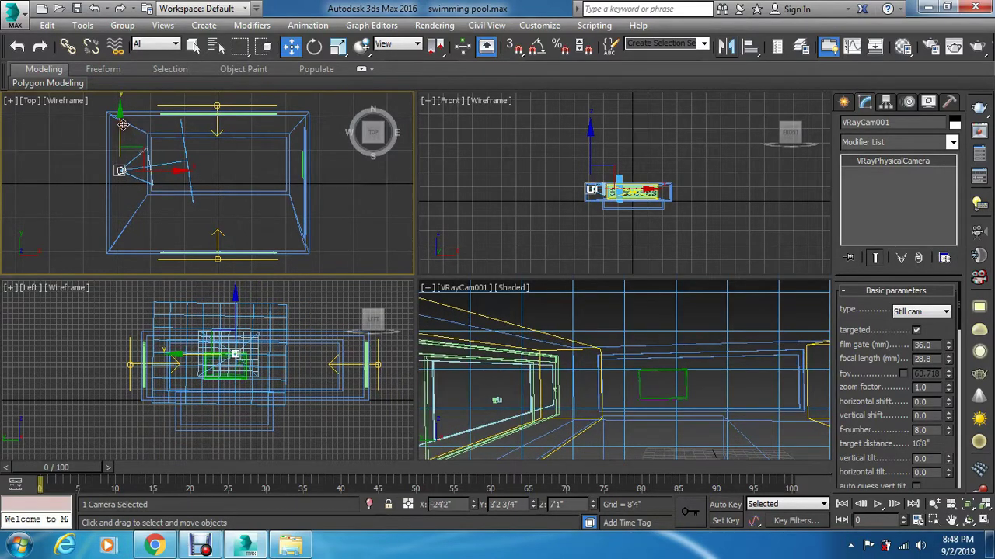
# Rotate the camera in the Top view to about 87.5° around Z, facing the TV wall
pyautogui.press('e')
pyautogui.moveTo(147, 126); pyautogui.dragTo(163, 128)
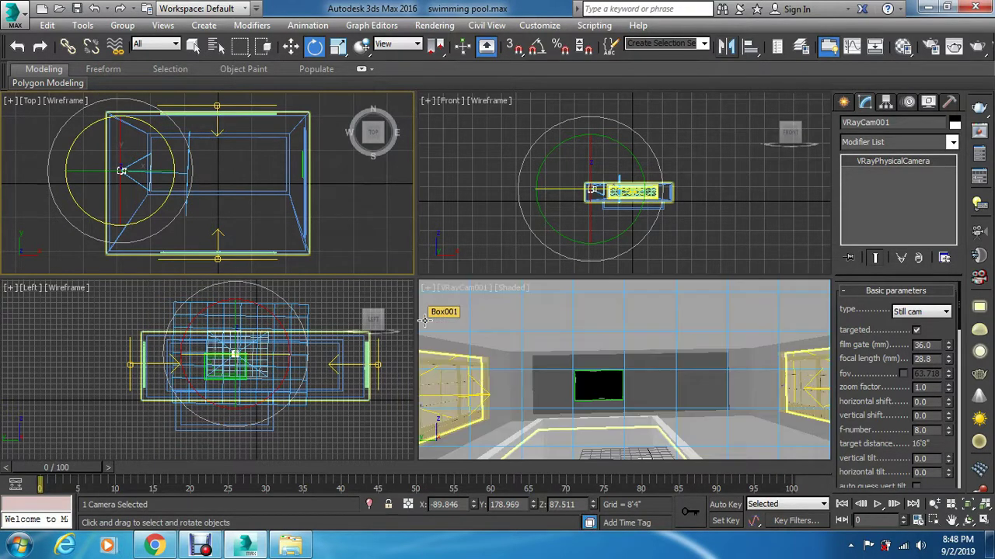
pyautogui.moveTo(150, 147); pyautogui.dragTo(150, 148)
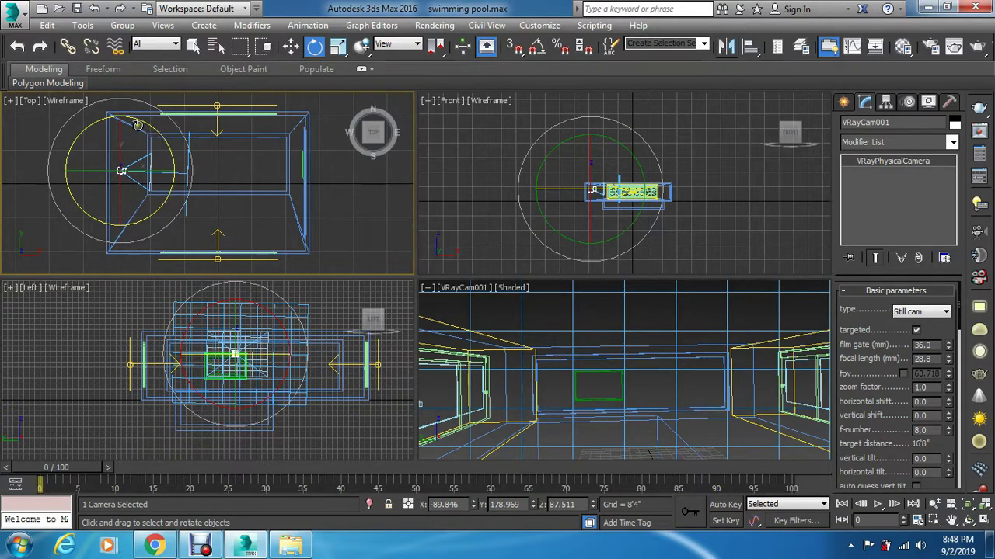
pyautogui.moveTo(82, 128); pyautogui.dragTo(81, 128)
# Move the camera to about Y 3'9" and rotate it to about 89.4° around Z to square it with the TV wall
pyautogui.press('w')
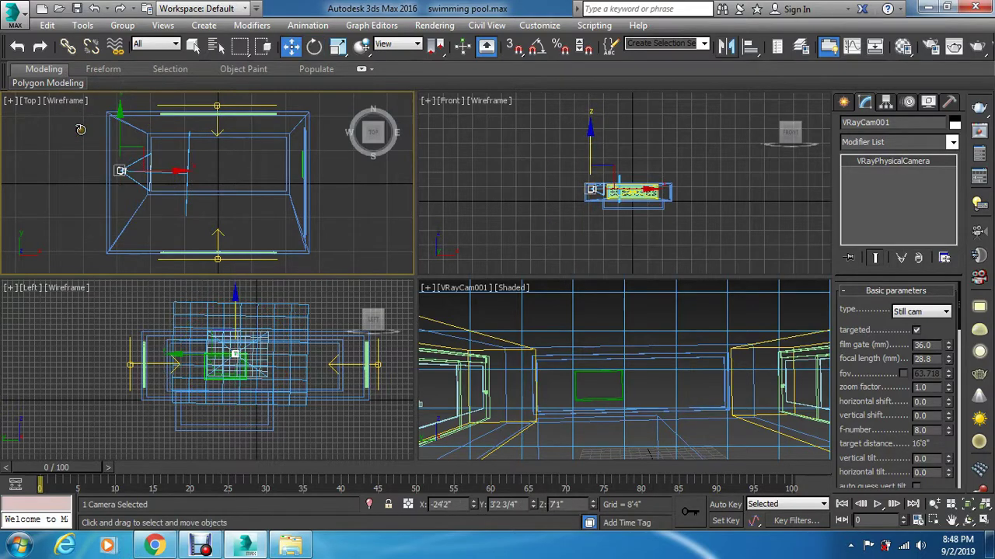
pyautogui.moveTo(120, 132); pyautogui.dragTo(90, 124)
pyautogui.press('e')
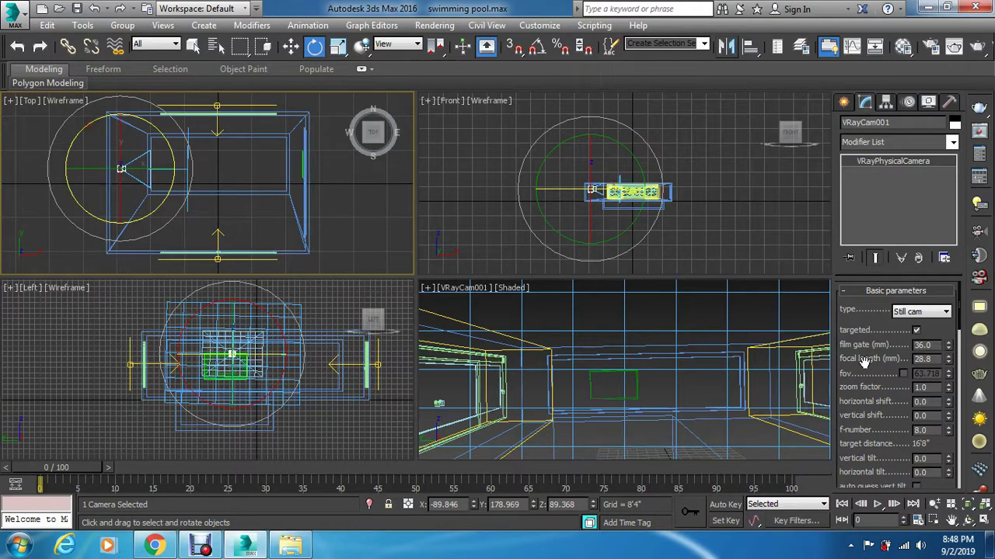
# Widen the camera's view with a film gate of 32.4 mm and a focal length of about 7.37 mm, and deselect the camera
pyautogui.moveTo(949, 349); pyautogui.dragTo(958, 408)
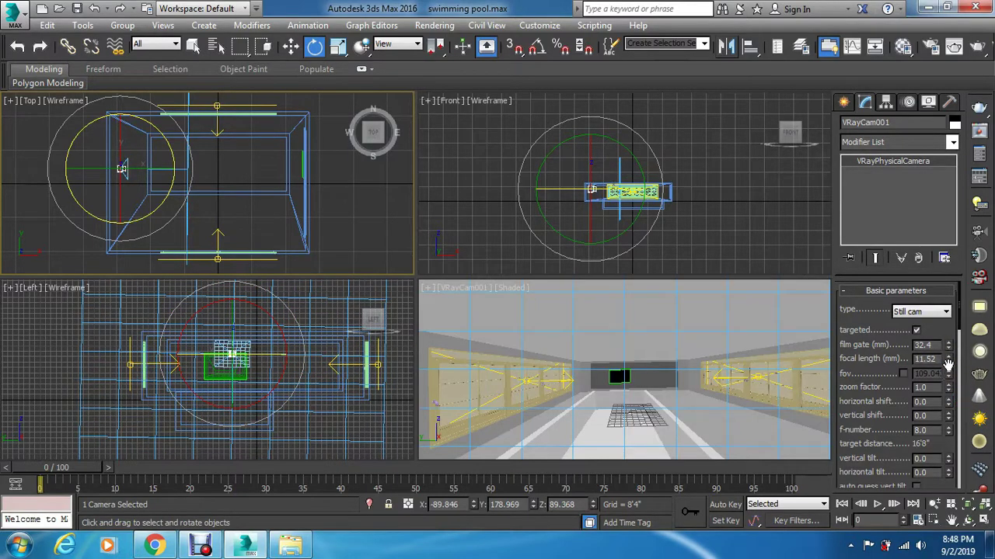
pyautogui.moveTo(948, 362); pyautogui.dragTo(954, 393)
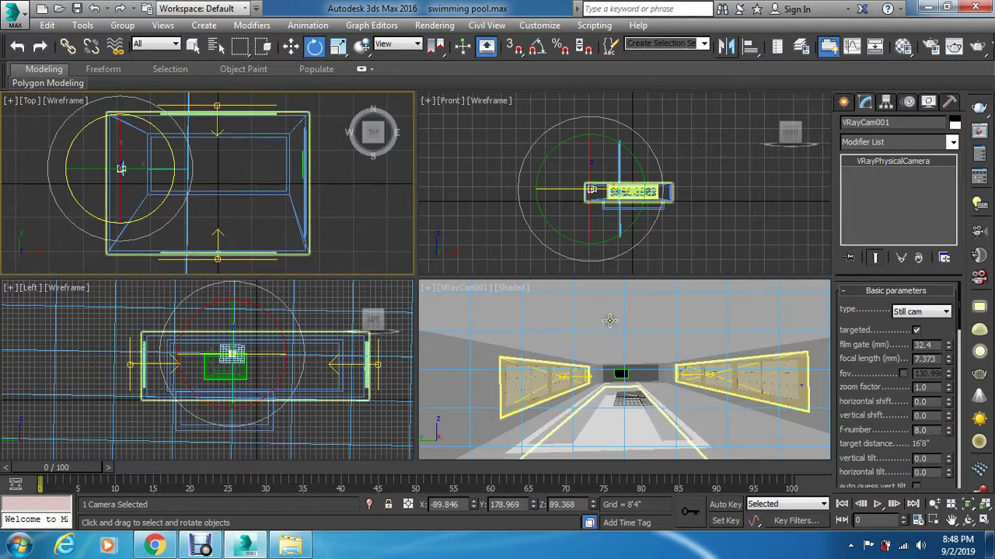
pyautogui.press('w')
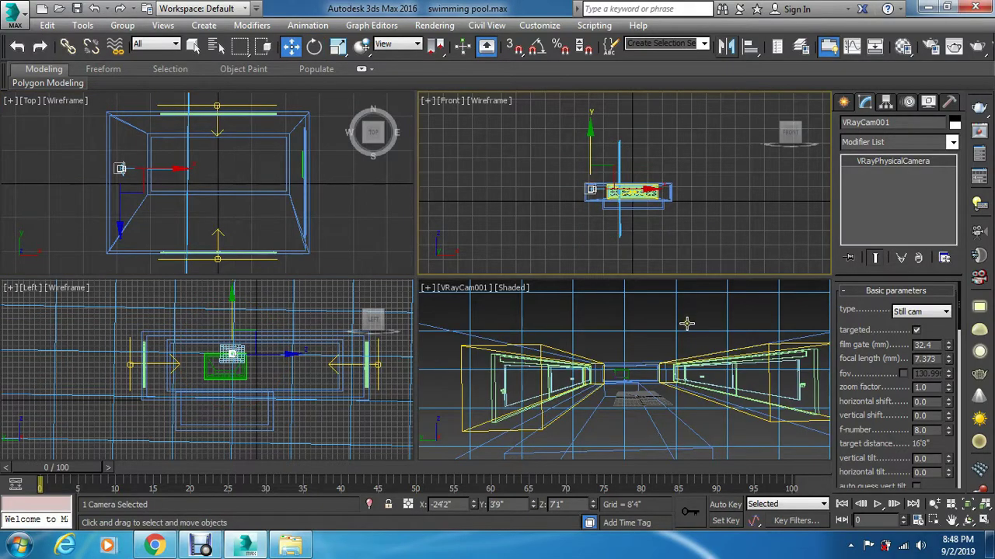
pyautogui.click(380, 226)
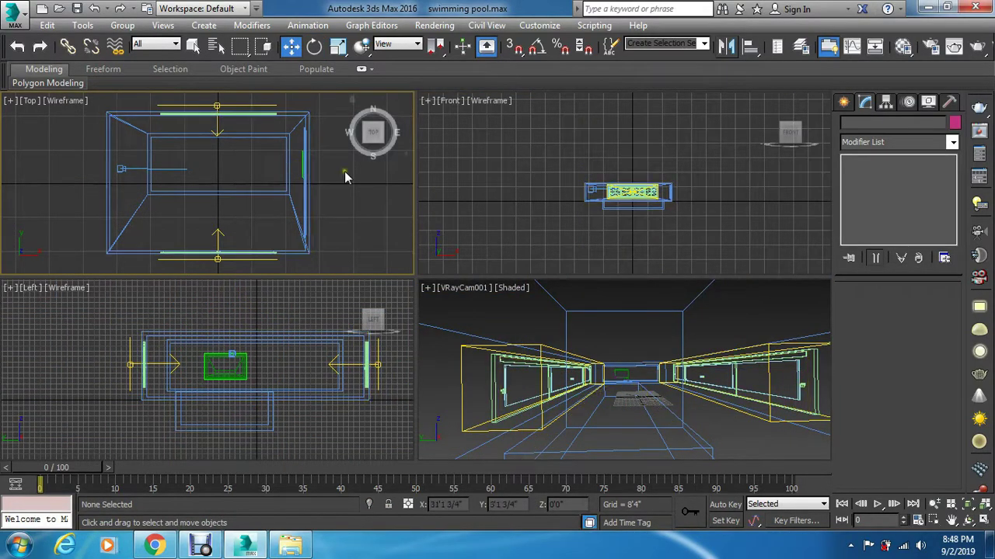
# Draw a VRayLight plane over the TV screen in the Left view, about 3'1 3/4" half-length by 1'10 1/4" half-width, with multiplier 4
pyautogui.click(842, 104)
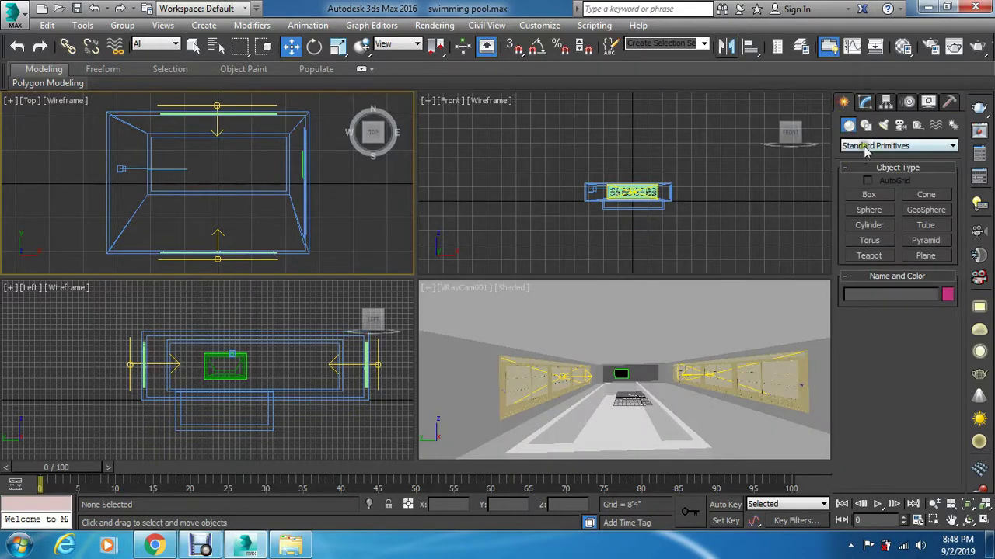
pyautogui.click(883, 125)
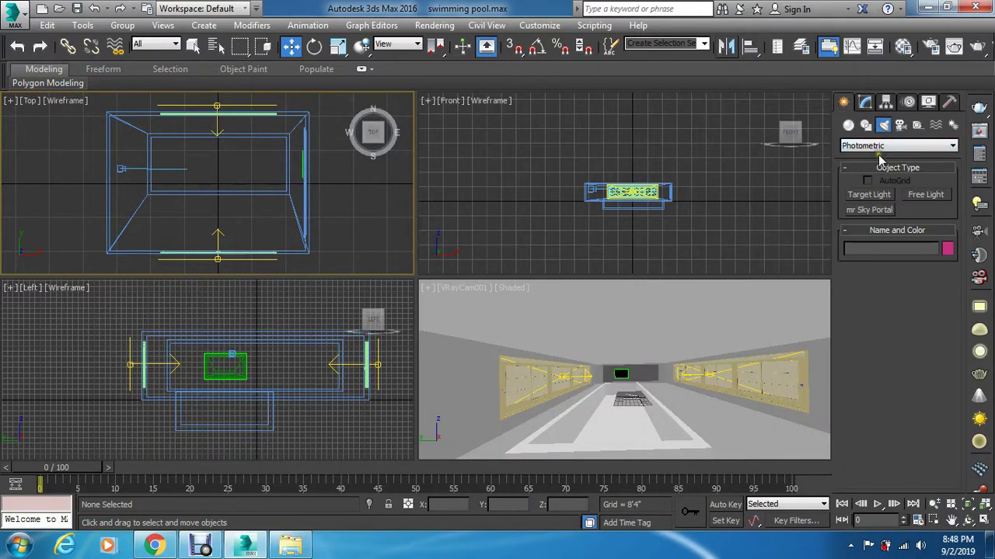
pyautogui.click(880, 148)
pyautogui.click(877, 185)
pyautogui.click(870, 194)
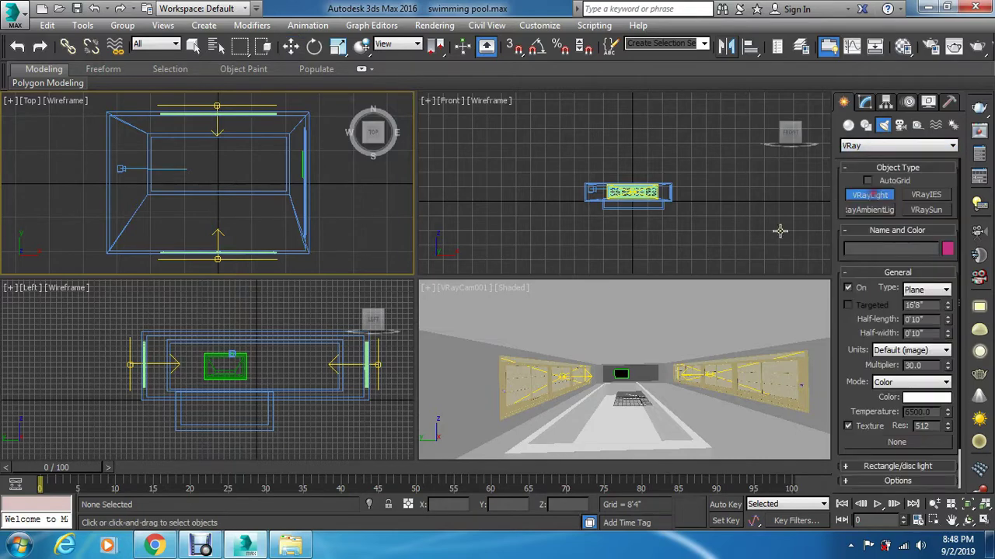
pyautogui.scroll(6, 230, 362)
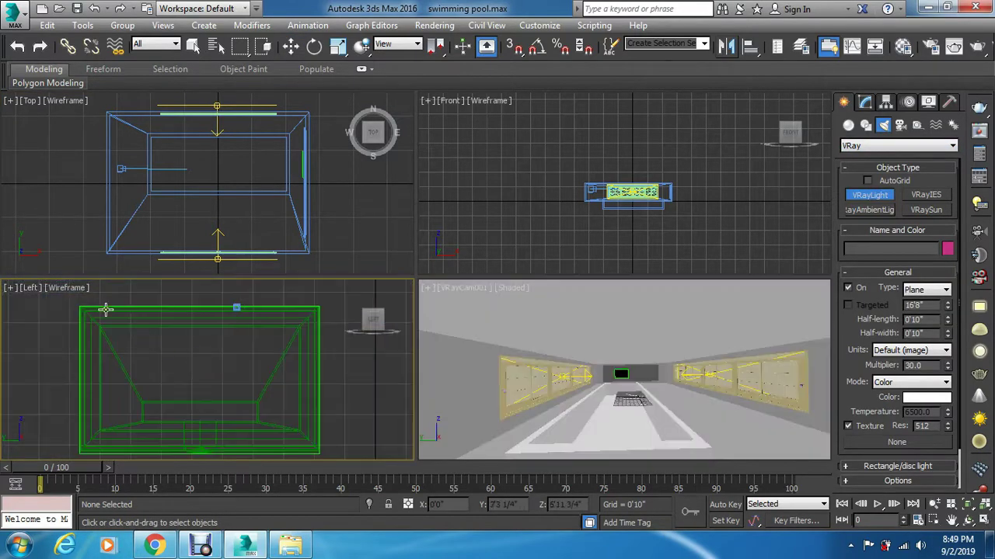
pyautogui.scroll(3, 93, 323)
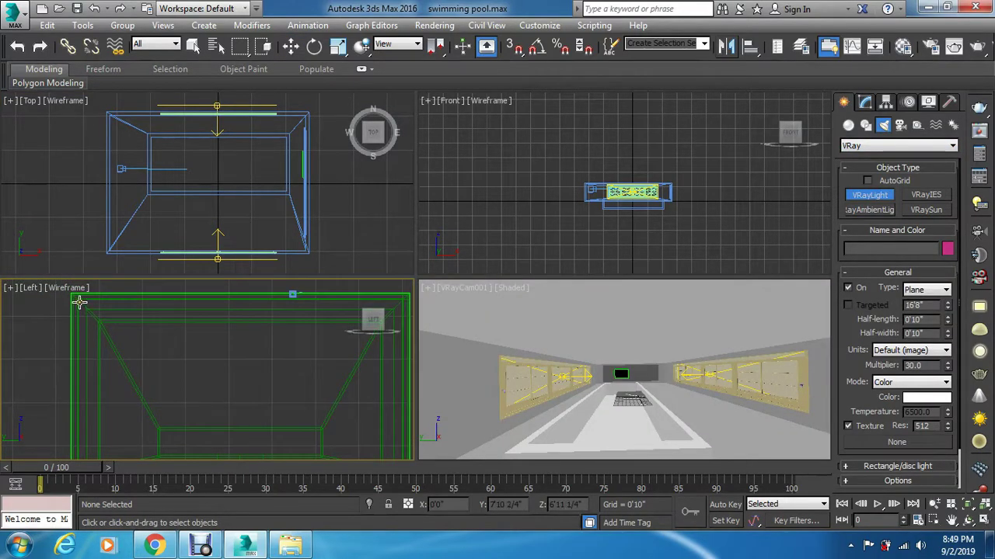
pyautogui.scroll(-2, 78, 299)
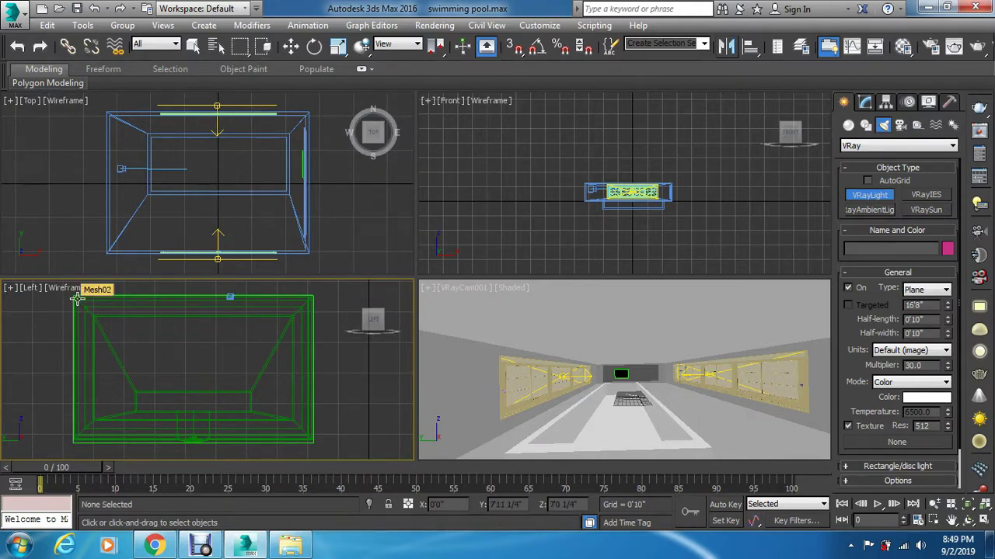
pyautogui.moveTo(77, 299)
pyautogui.mouseDown()
pyautogui.moveTo(126, 344)
pyautogui.moveTo(288, 439)
pyautogui.moveTo(304, 446)
pyautogui.moveTo(305, 435)
pyautogui.mouseUp()
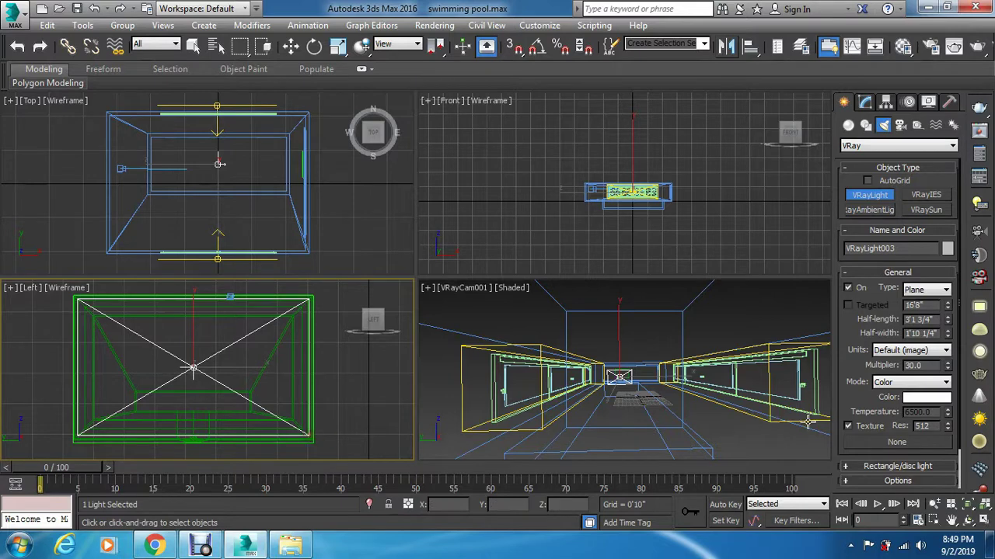
pyautogui.doubleClick(926, 366)
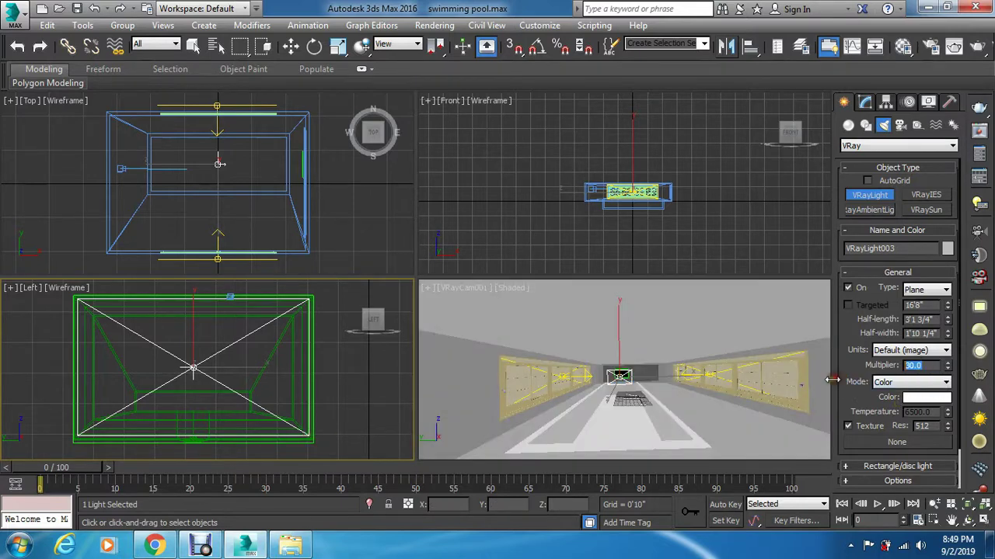
pyautogui.write('4.0')
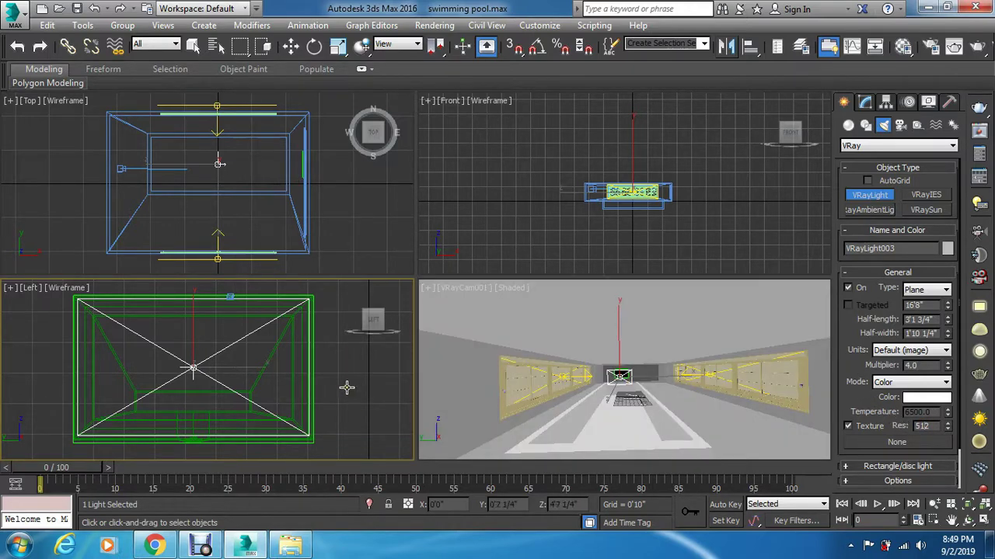
# Mirror the TV light along X in the Top view without cloning it, so it faces into the room
pyautogui.rightClick(352, 208)
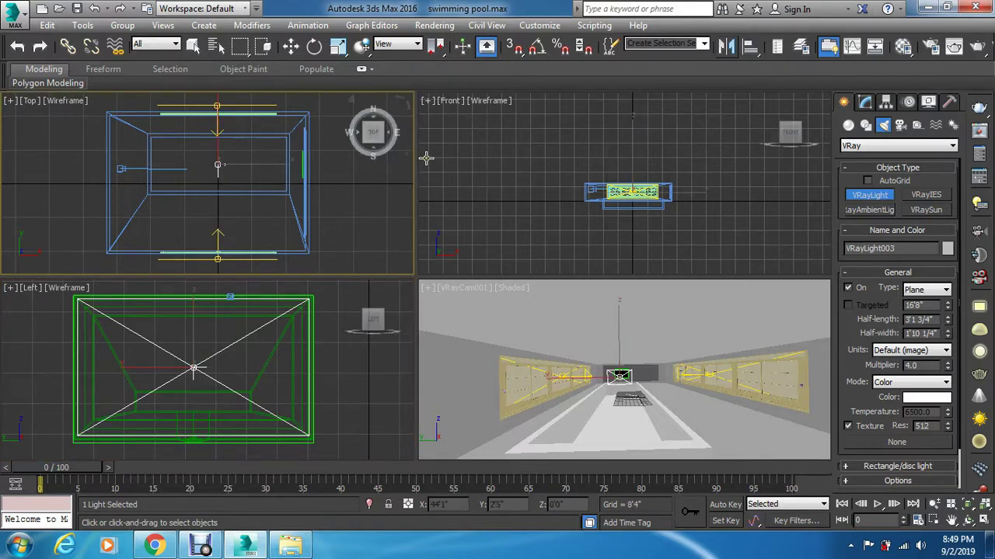
pyautogui.press('w')
pyautogui.click(725, 47)
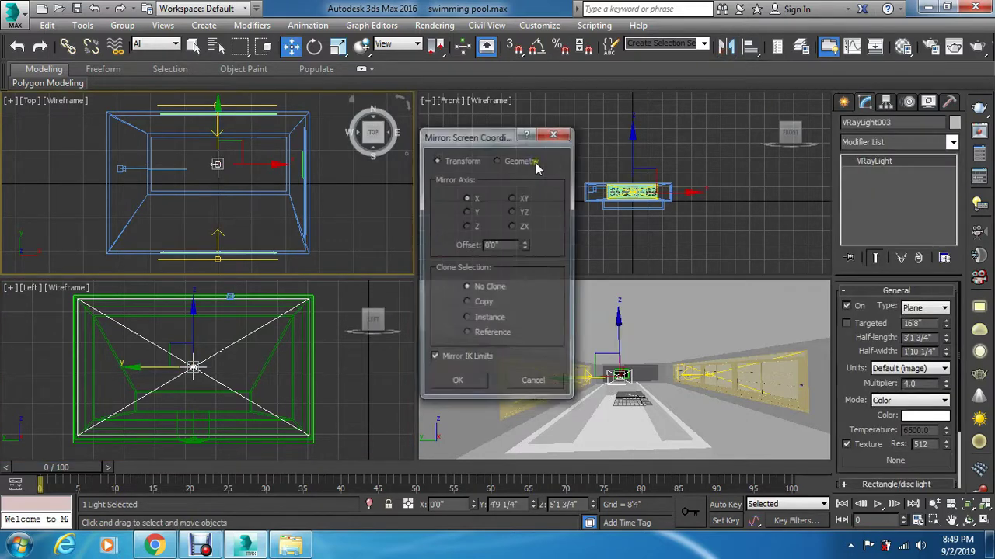
pyautogui.click(457, 381)
pyautogui.click(262, 164)
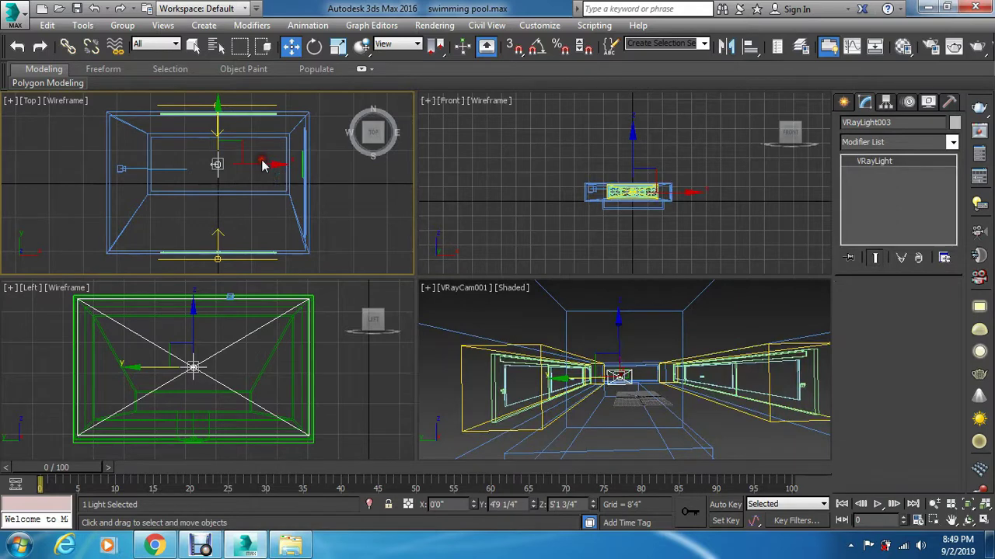
pyautogui.hotkey('ctrl', 'z')
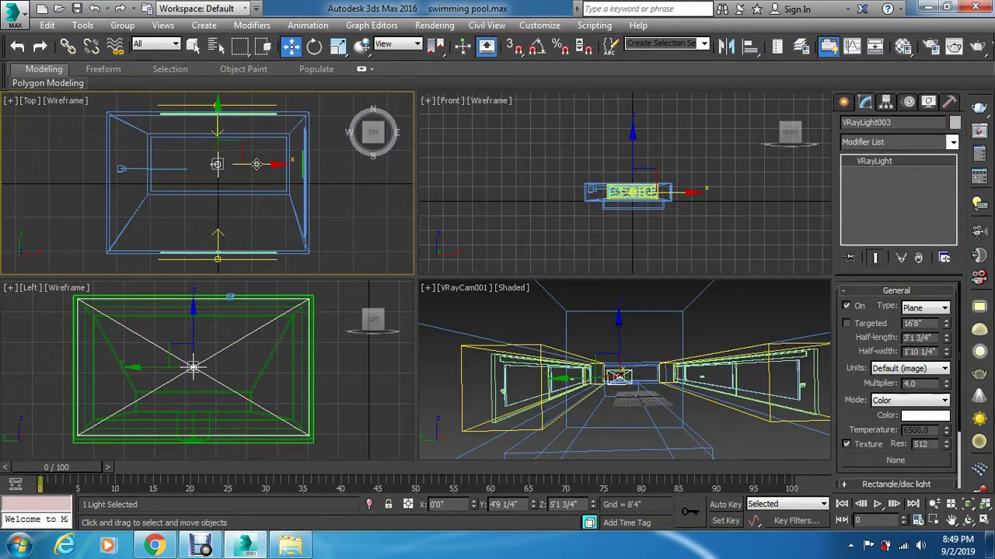
# Move the TV light along X onto the front of the TV screen, at about X 20'10 1/4"
pyautogui.moveTo(257, 164); pyautogui.dragTo(346, 184)
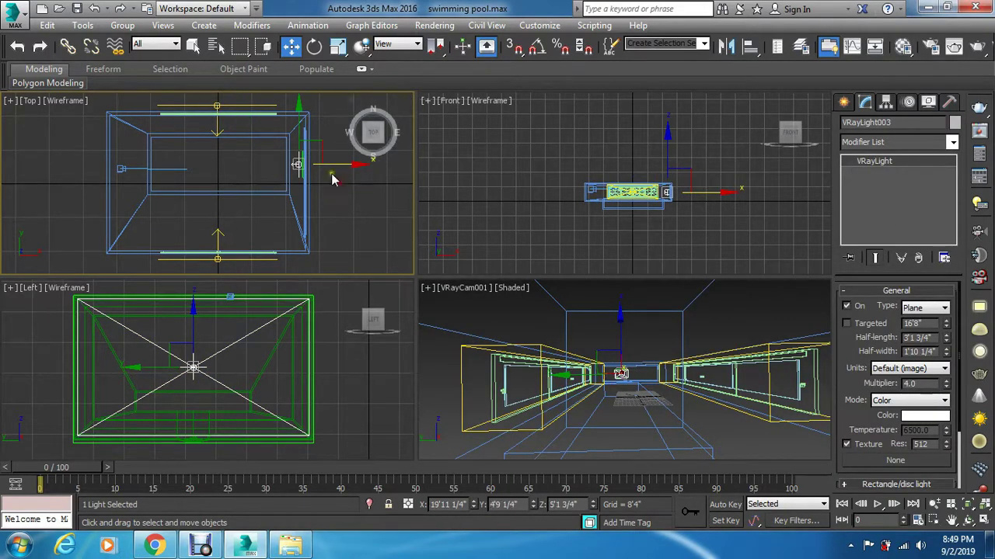
pyautogui.scroll(5, 346, 184)
pyautogui.moveTo(203, 148); pyautogui.dragTo(227, 163)
pyautogui.moveTo(194, 142); pyautogui.dragTo(190, 160, button='middle')
pyautogui.moveTo(192, 159); pyautogui.dragTo(202, 164)
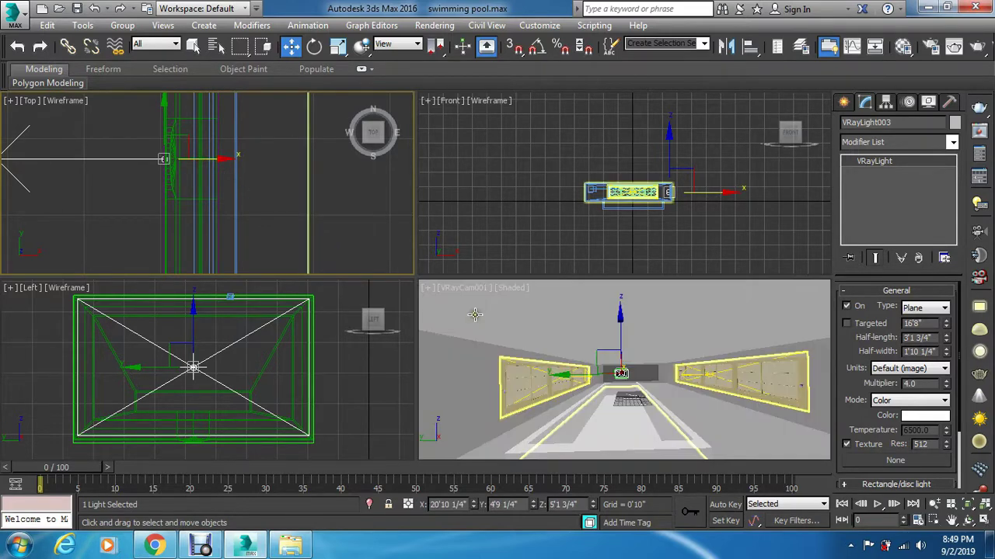
# Load Oil-Painting-HD-Wallpapers.jpg from the mat folder on drive D as the TV light's bitmap texture, and deselect the light
pyautogui.click(911, 460)
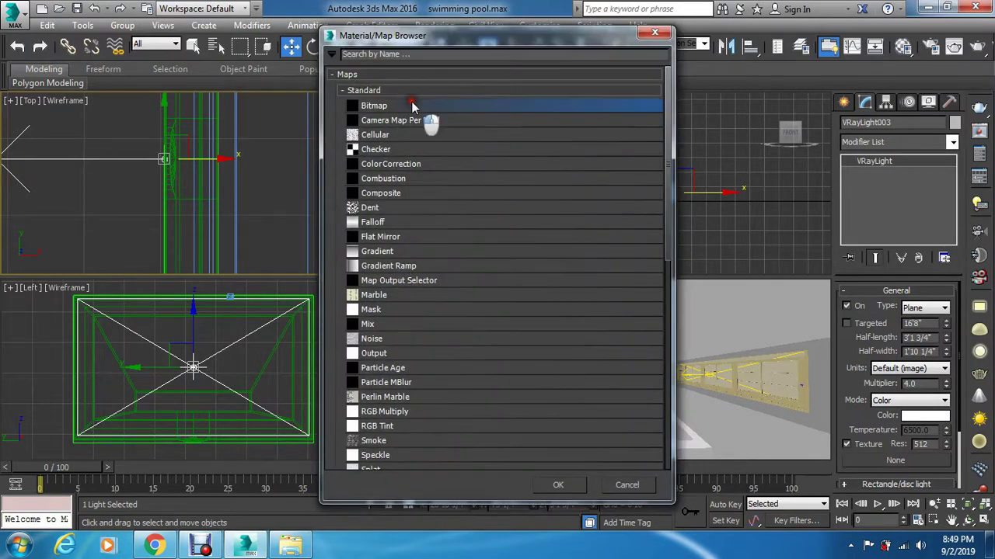
pyautogui.doubleClick(411, 102)
pyautogui.click(67, 220)
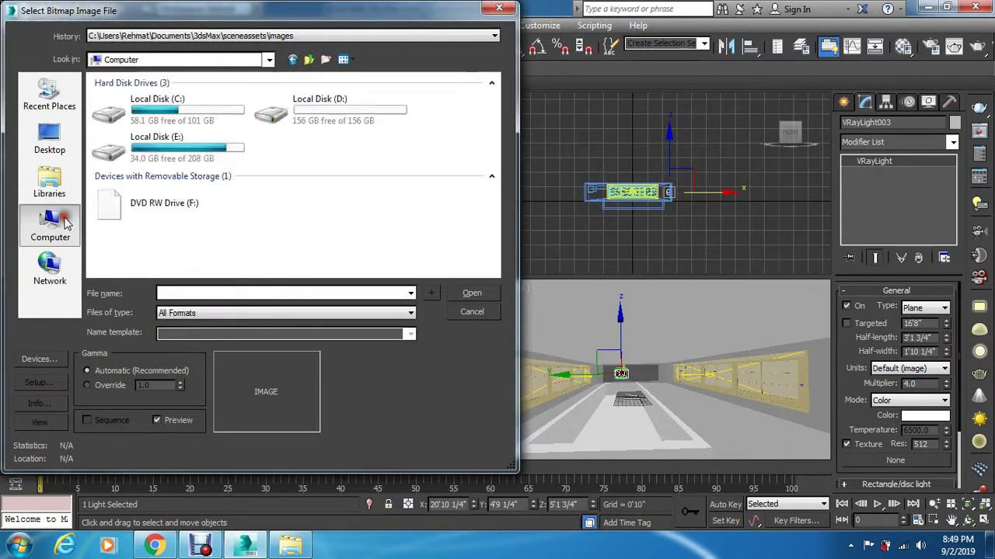
pyautogui.doubleClick(362, 126)
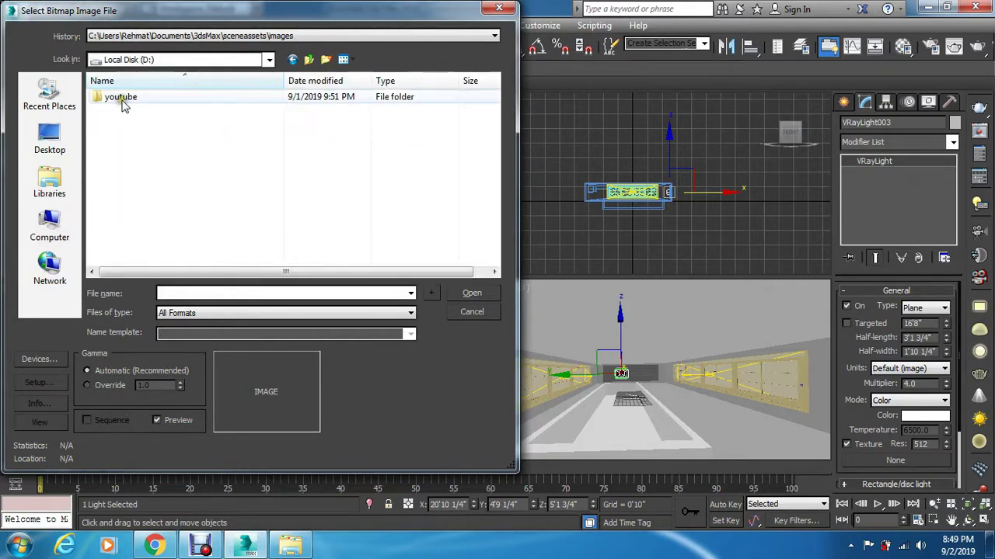
pyautogui.doubleClick(122, 100)
pyautogui.doubleClick(122, 106)
pyautogui.scroll(-2, 128, 136)
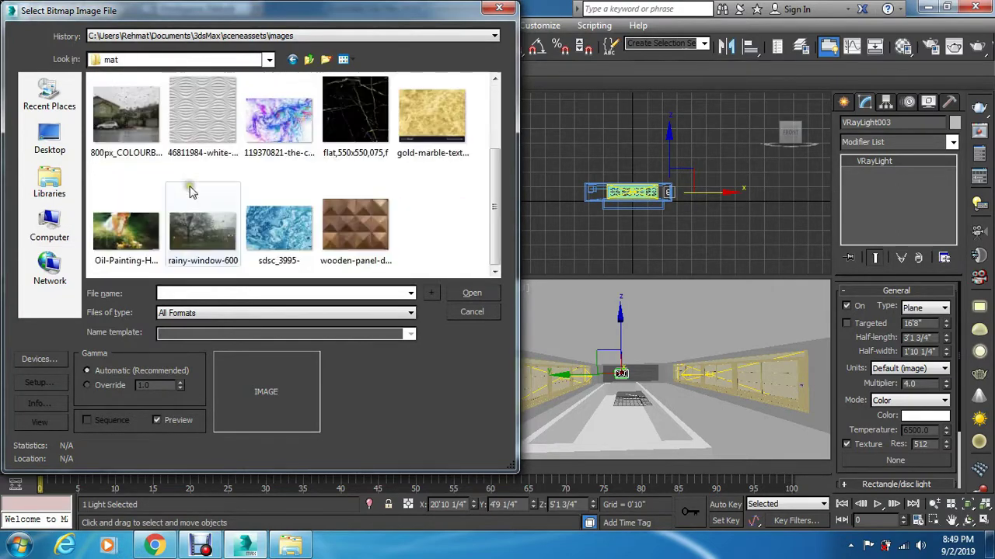
pyautogui.click(142, 231)
pyautogui.click(487, 293)
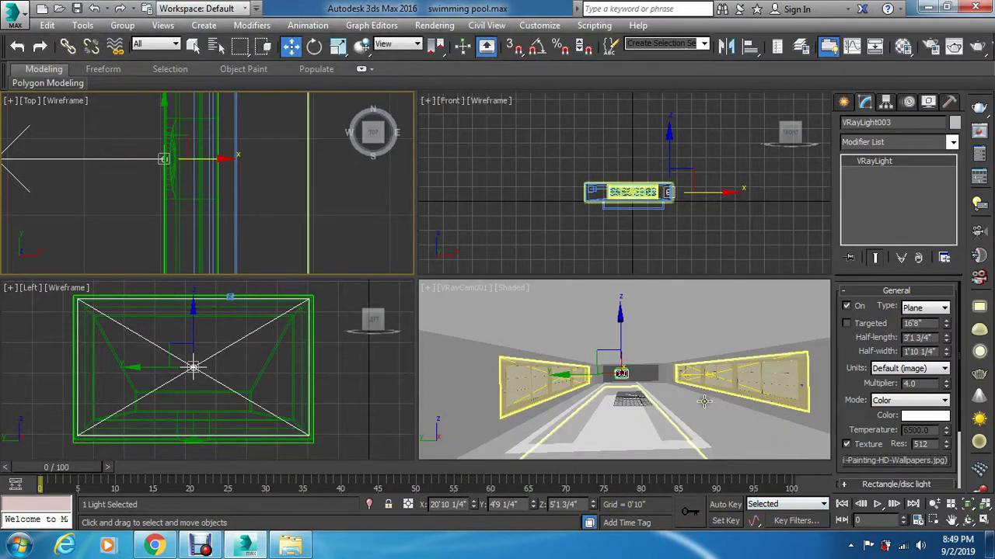
pyautogui.click(351, 235)
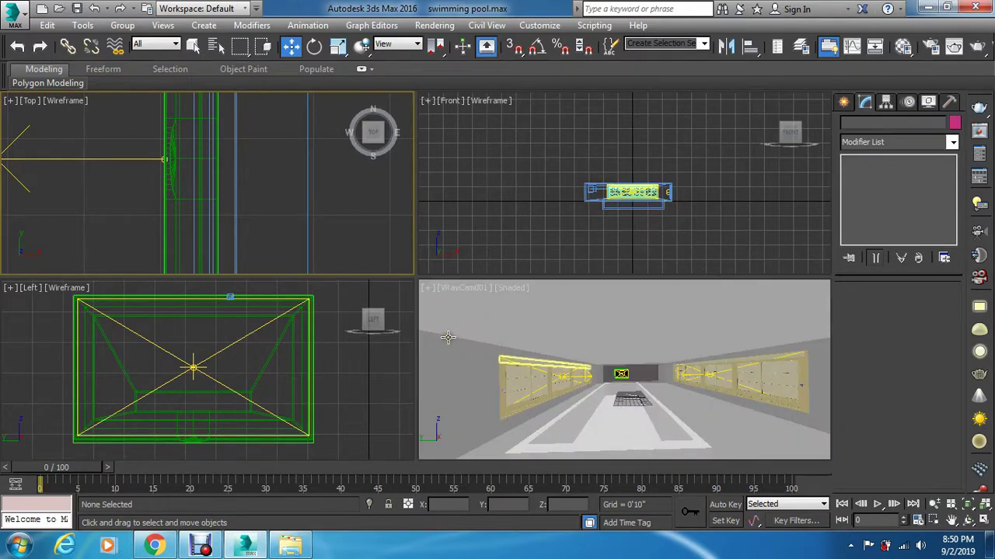
# Draw a VRayLight plane across the full room outline in the Left view, about 16'11 3/4" half-length by 5'1" half-width
pyautogui.click(843, 105)
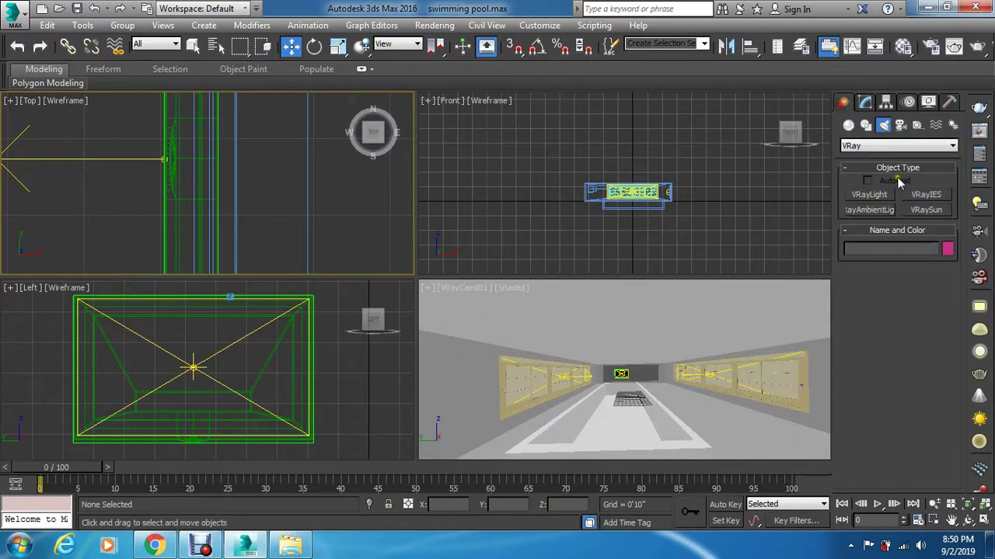
pyautogui.click(869, 194)
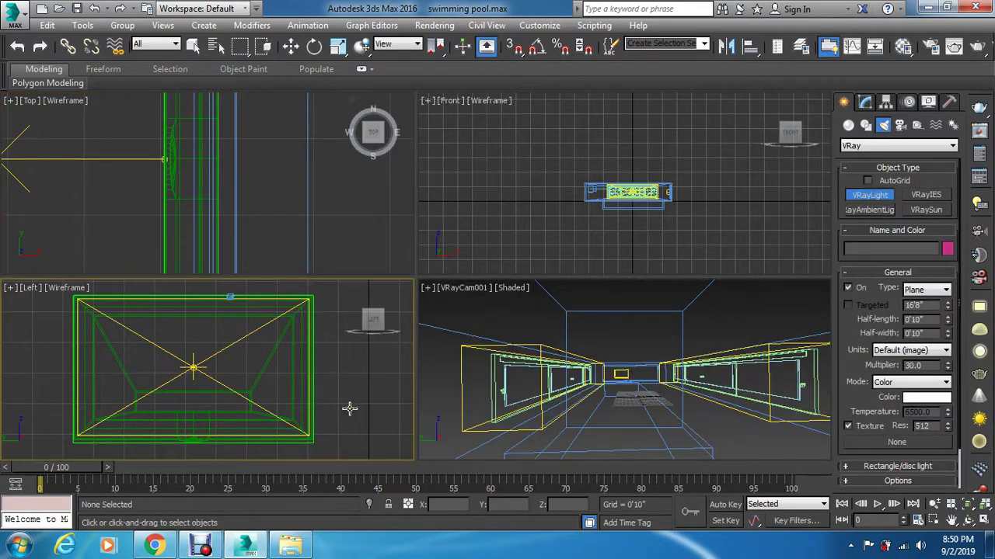
pyautogui.scroll(-3, 335, 354)
pyautogui.scroll(-4, 335, 354)
pyautogui.scroll(1, 363, 366)
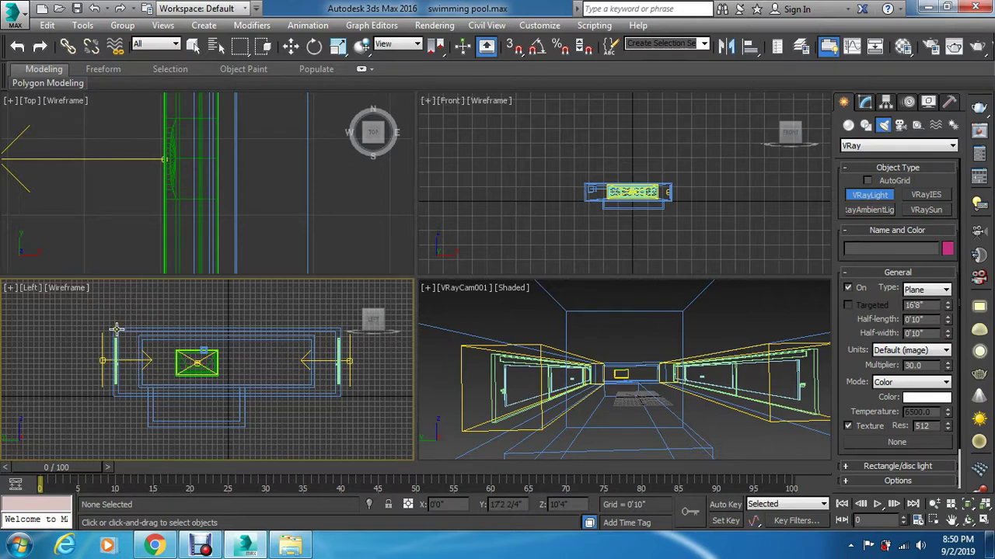
pyautogui.moveTo(117, 331)
pyautogui.mouseDown()
pyautogui.moveTo(147, 354)
pyautogui.moveTo(337, 395)
pyautogui.mouseUp()
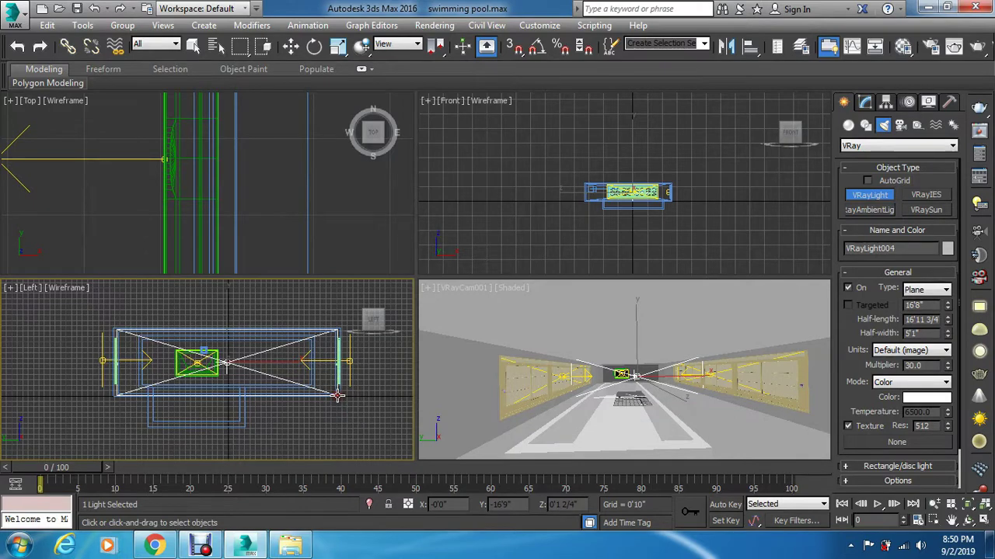
# Move the new room-wide light along X in the Top view to the end wall behind the camera, at about X -27'2"
pyautogui.rightClick(347, 222)
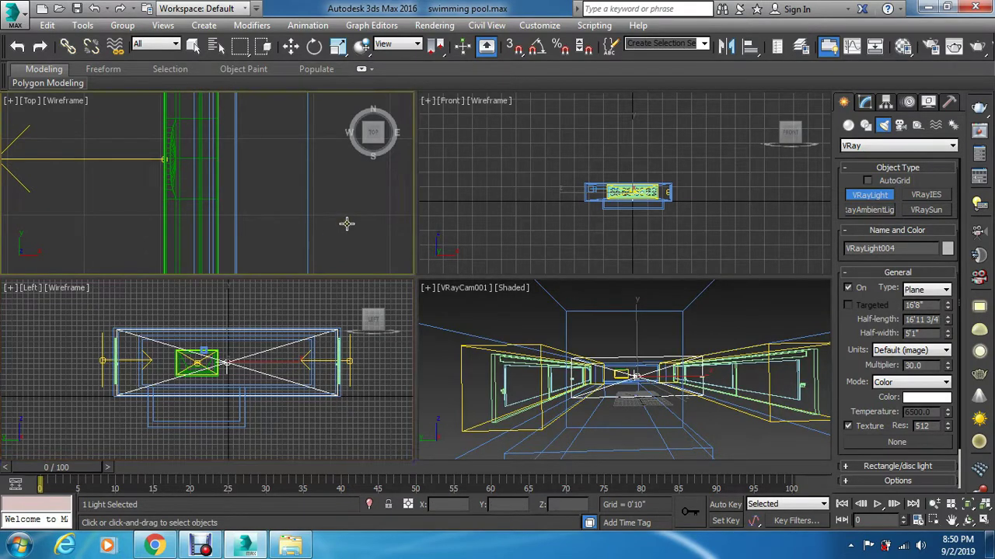
pyautogui.scroll(-5, 316, 217)
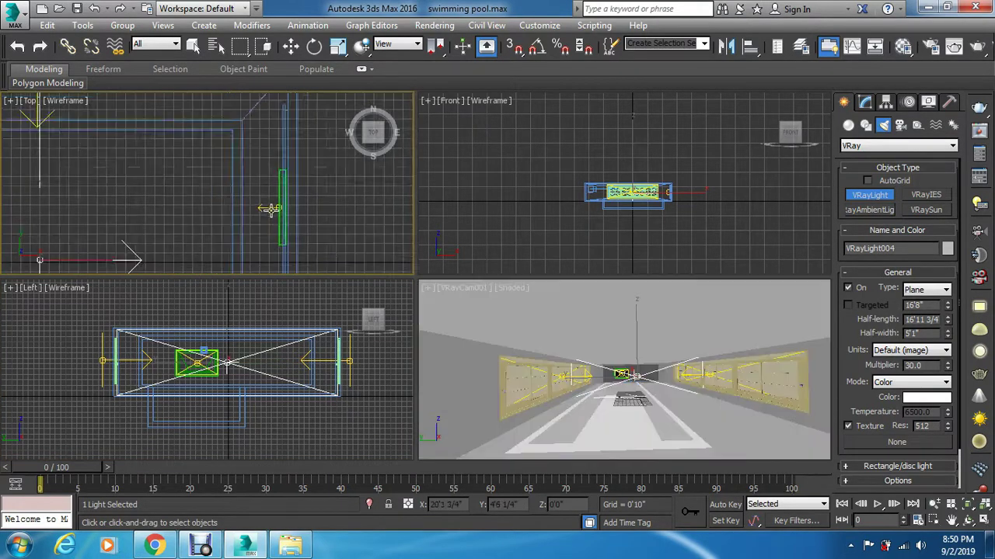
pyautogui.rightClick(138, 222)
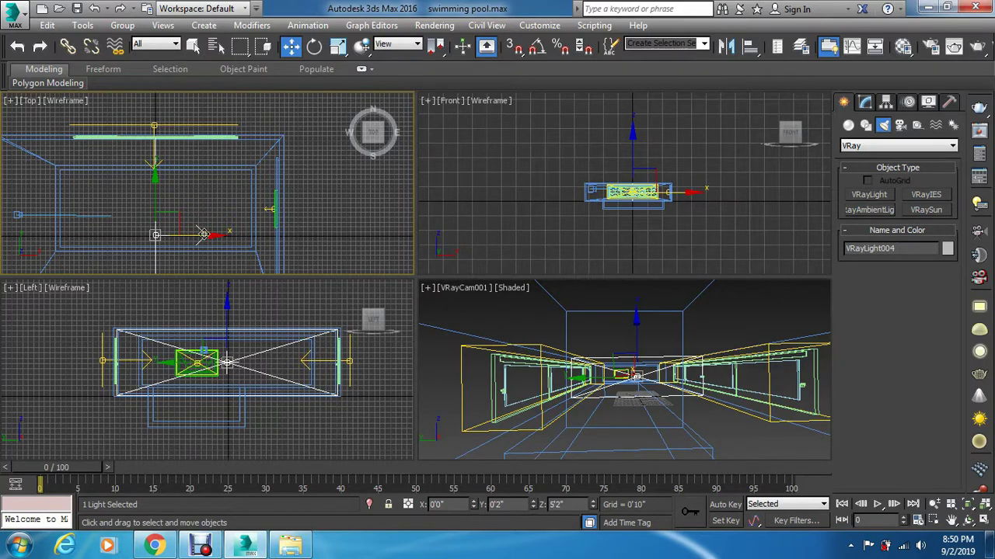
pyautogui.moveTo(203, 235); pyautogui.dragTo(53, 225)
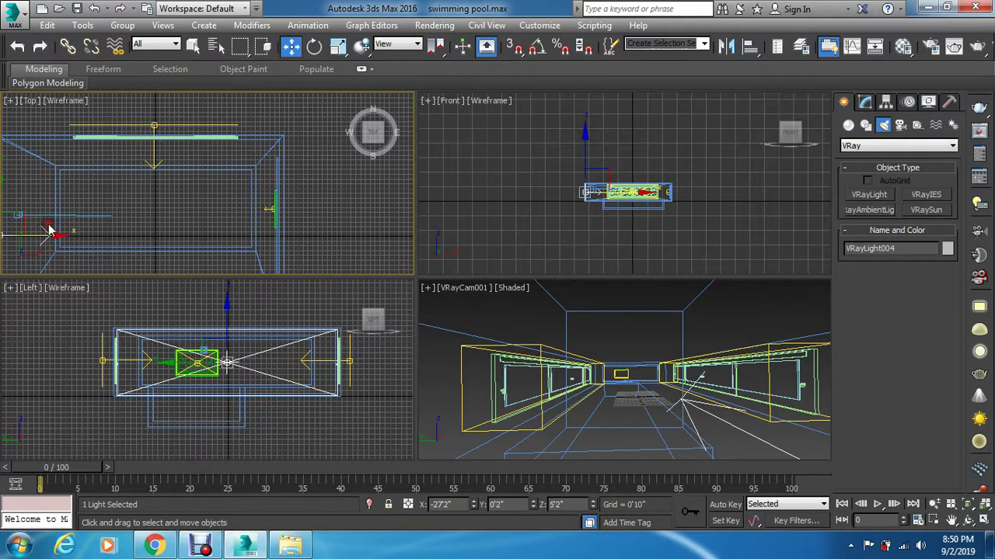
pyautogui.scroll(-2, 89, 204)
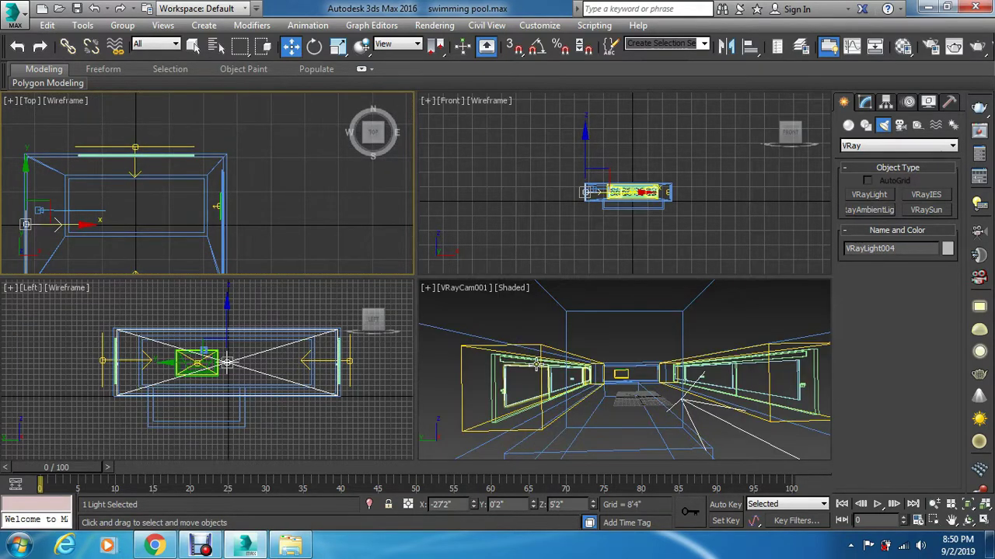
# Set the multiplier of the light behind the camera to 15
pyautogui.click(865, 101)
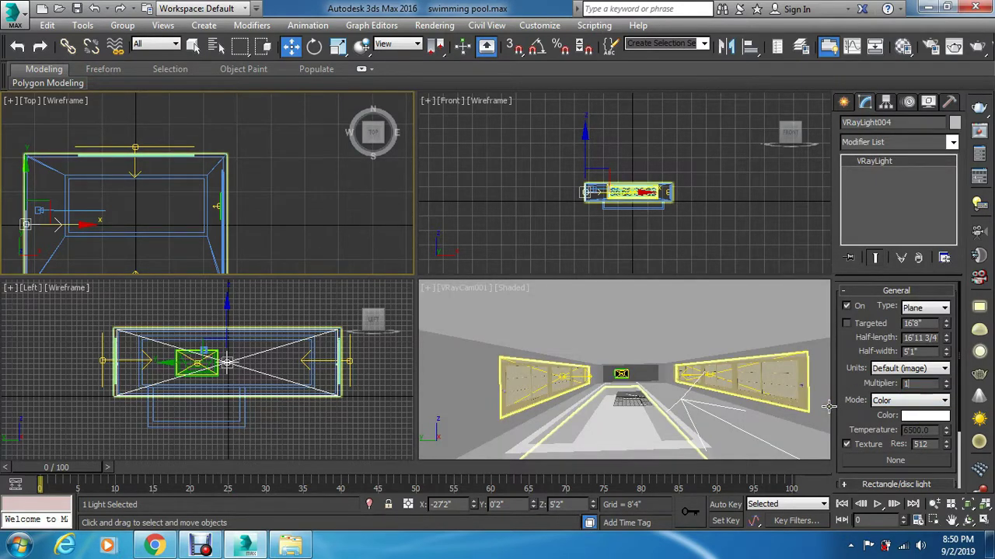
pyautogui.write('5')
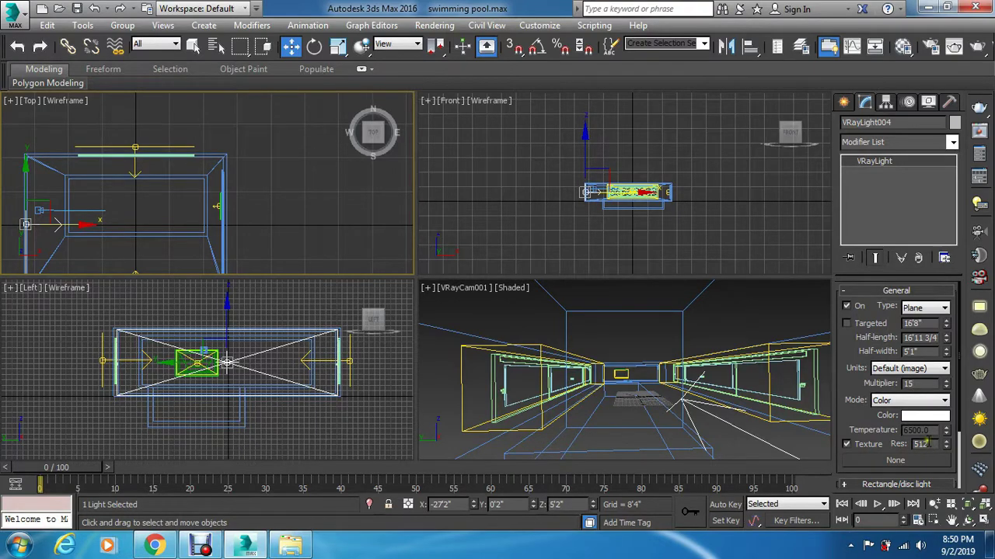
pyautogui.press('Return')
# Set the render output size to 1000 by 800 and render the VRayCam001 view with V-Ray
pyautogui.rightClick(734, 387)
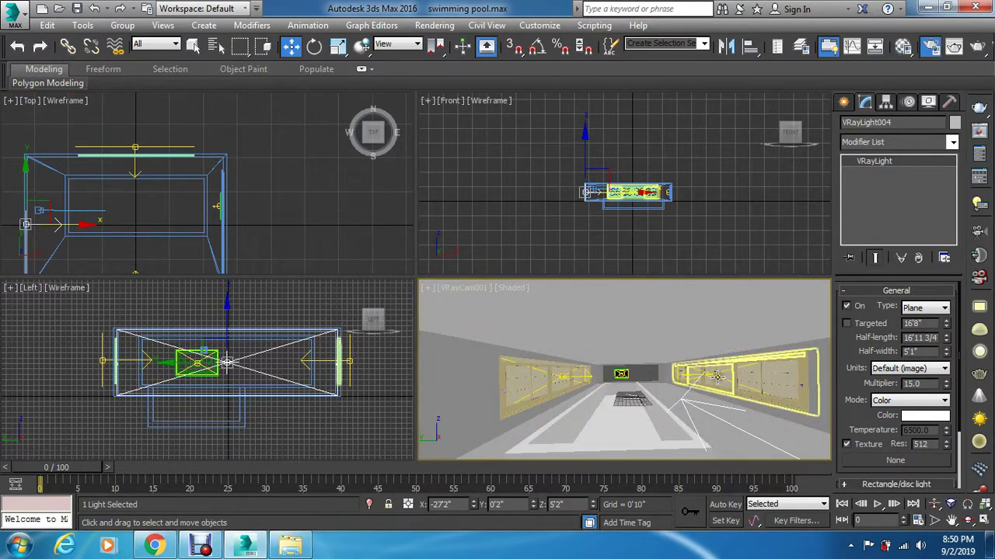
pyautogui.press('F10')
pyautogui.click(579, 171)
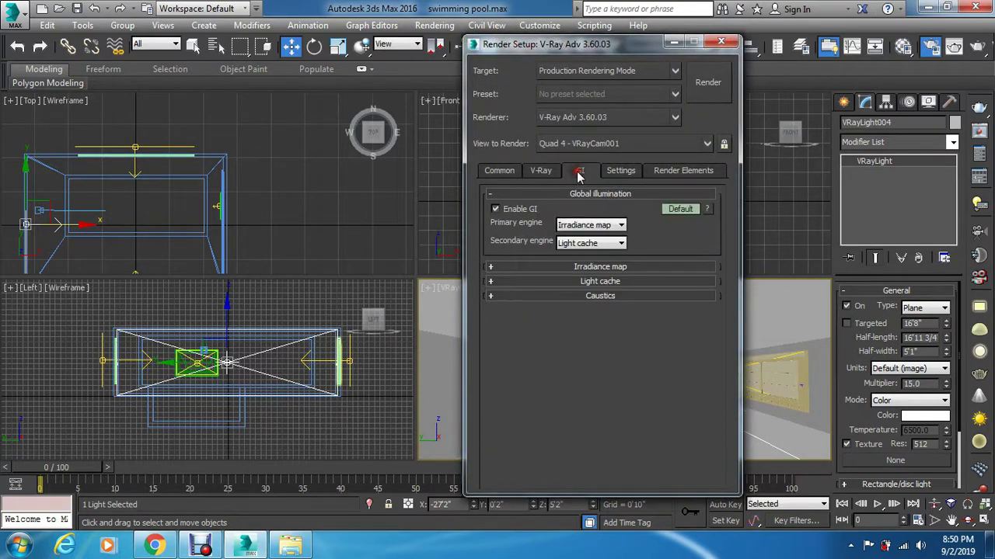
pyautogui.click(542, 171)
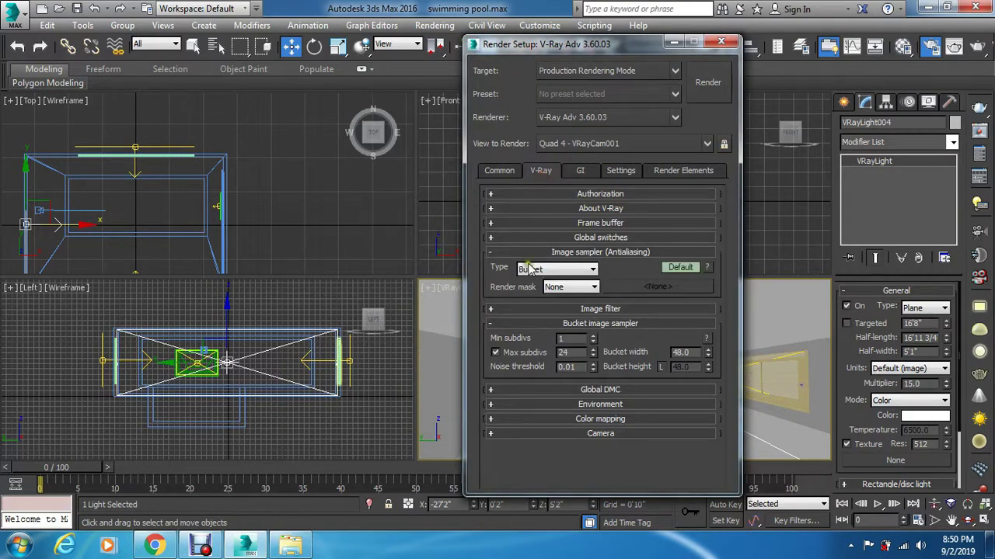
pyautogui.click(499, 171)
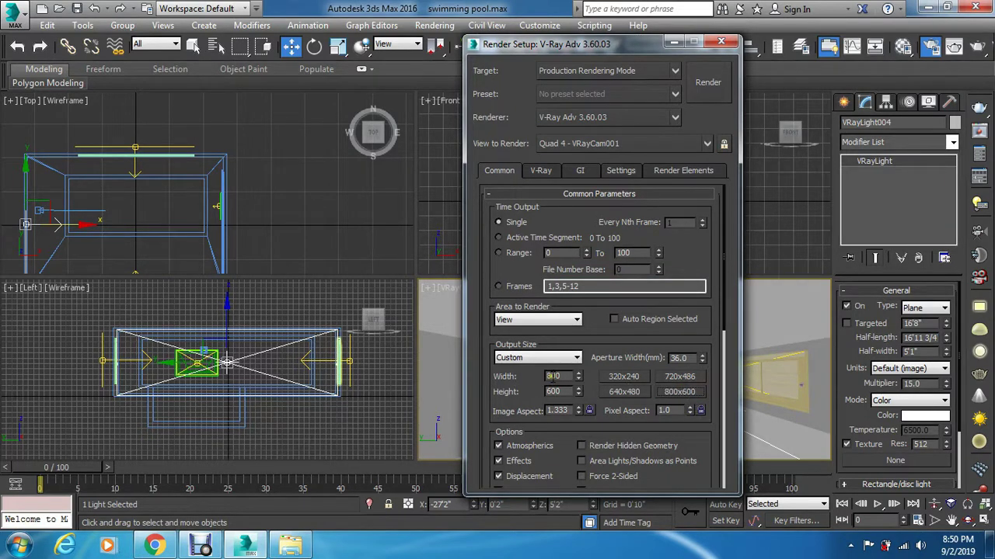
pyautogui.doubleClick(557, 376)
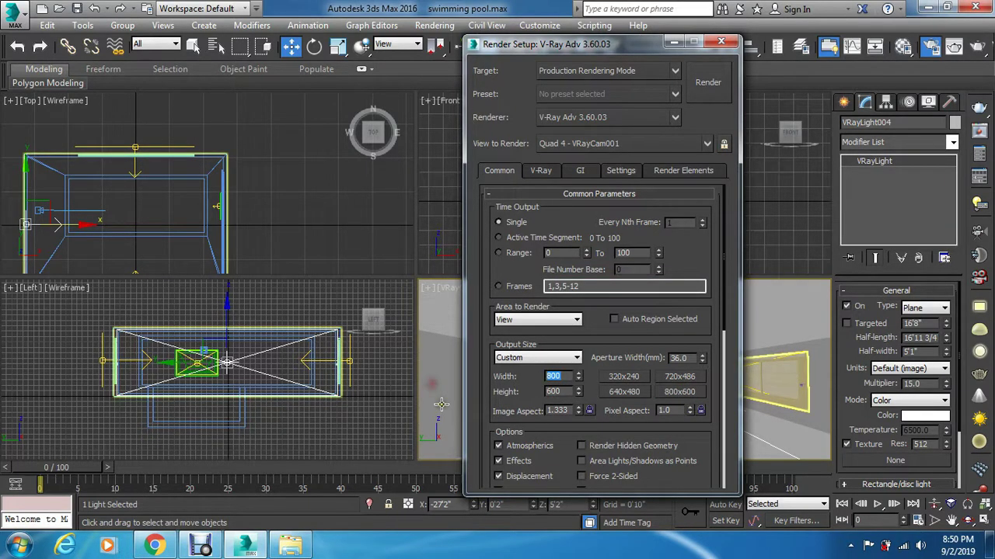
pyautogui.doubleClick(565, 392)
pyautogui.write('500')
pyautogui.press('Return')
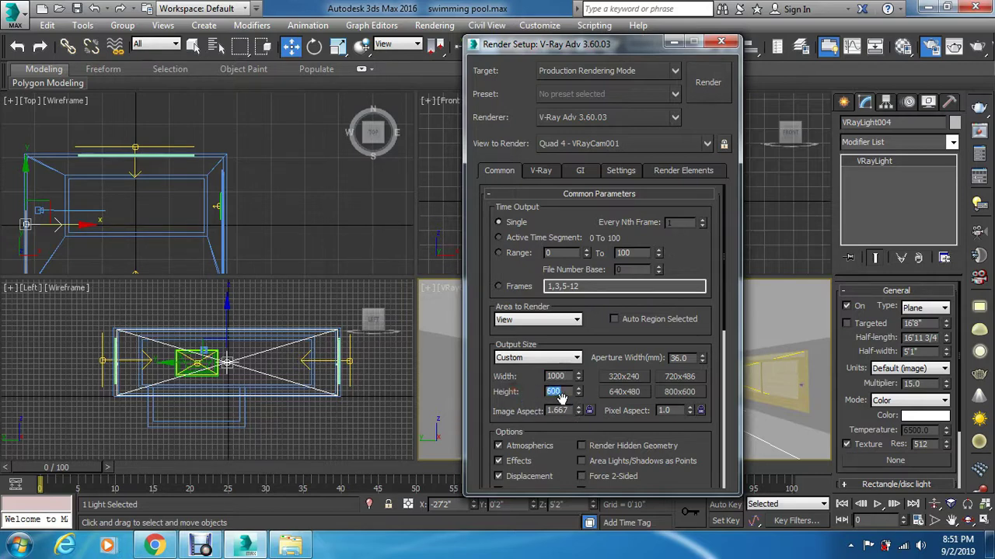
pyautogui.write('800')
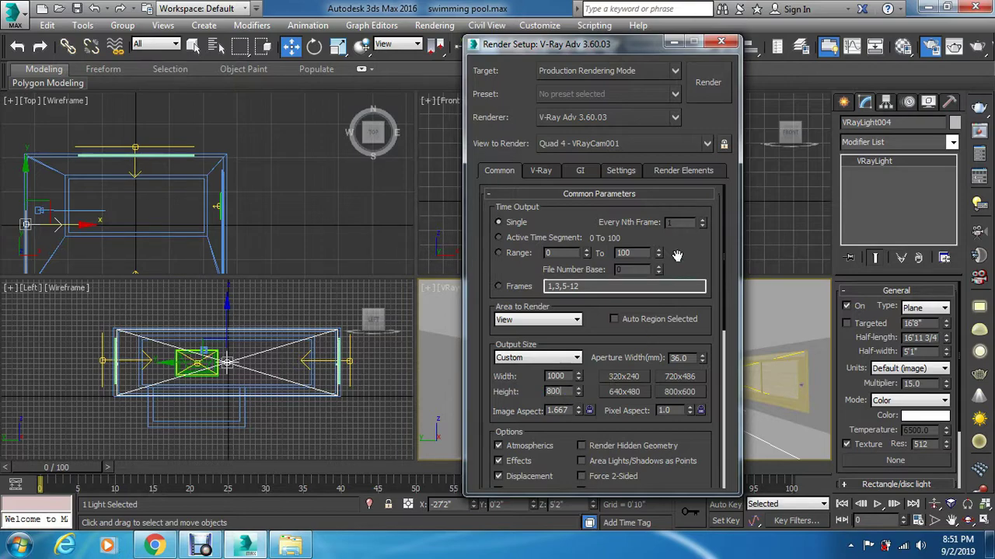
pyautogui.click(707, 93)
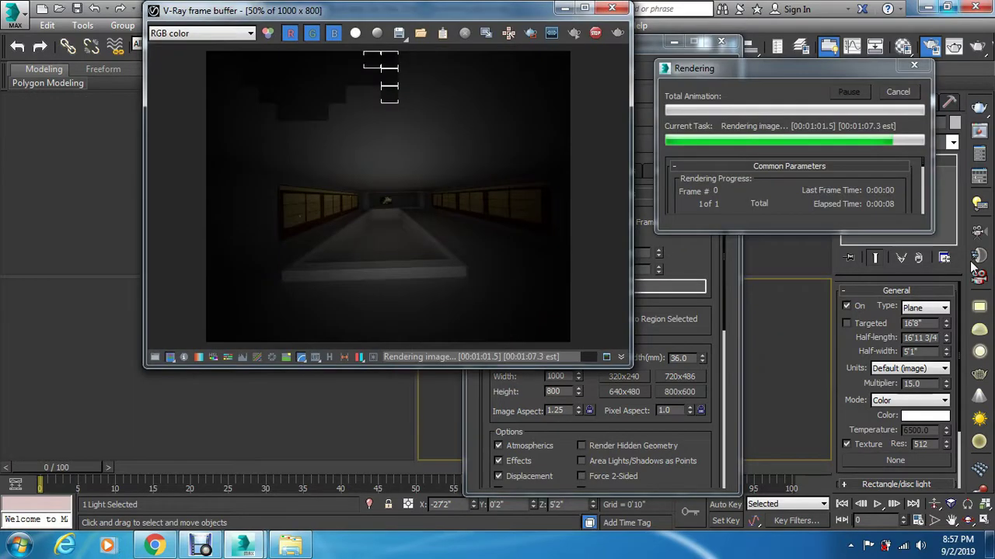